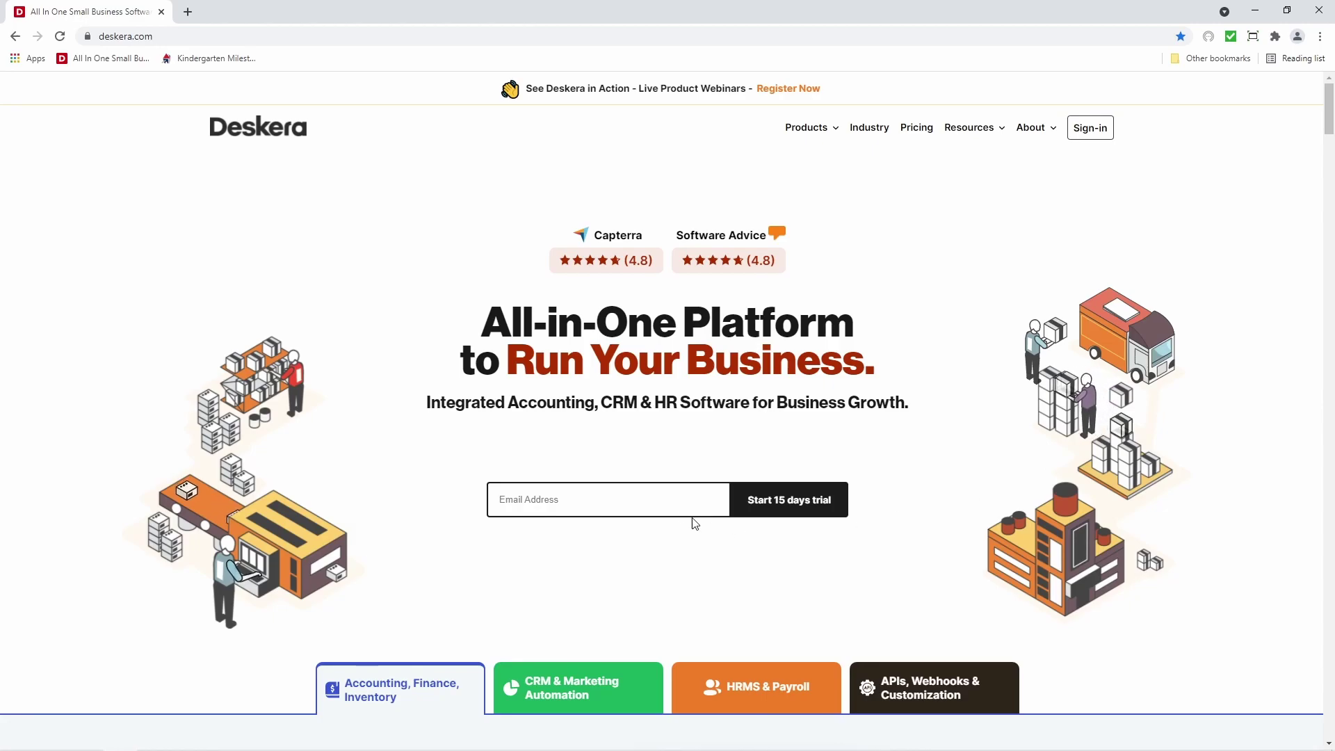
# Paste the work e-mail address into the homepage free-trial field
pyautogui.click(664, 509)
pyautogui.hotkey('ctrl', 'v')
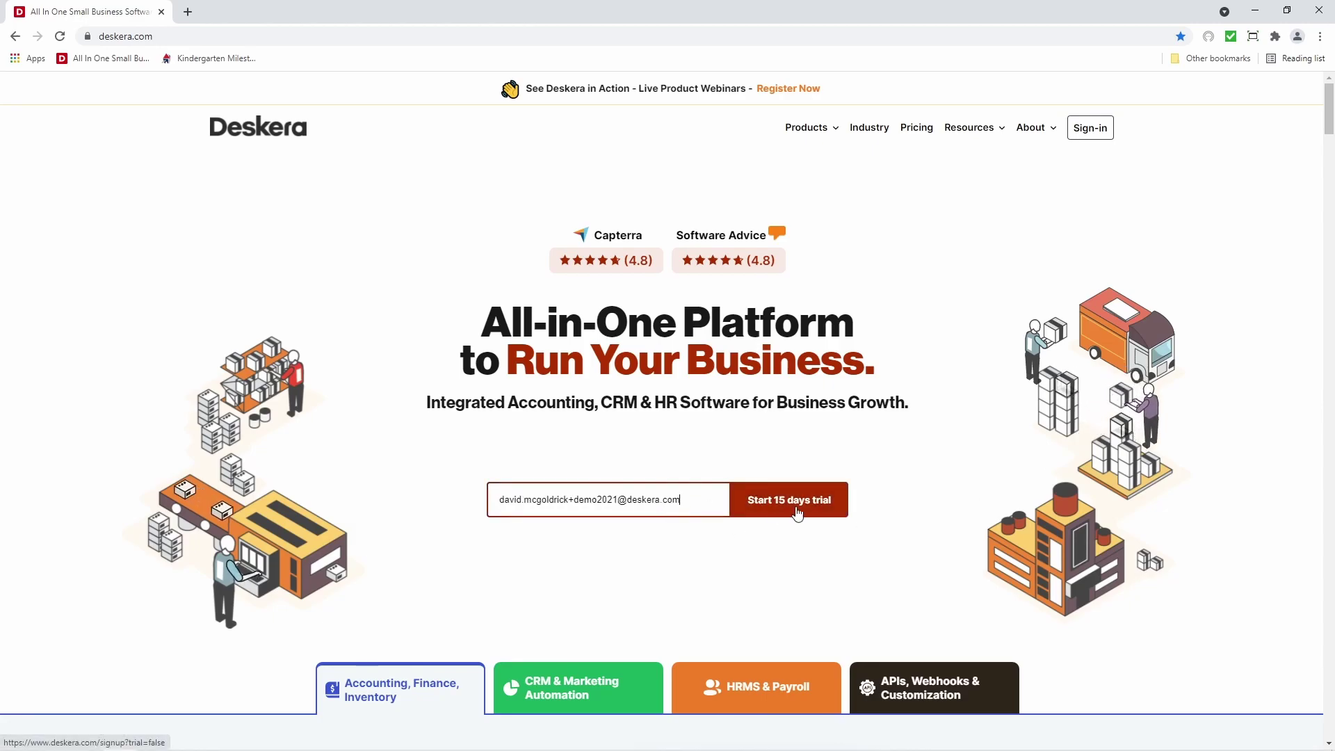
# Open the trial sign-up form and fill in the name, company 'Deskera 101' and a password
pyautogui.click(797, 513)
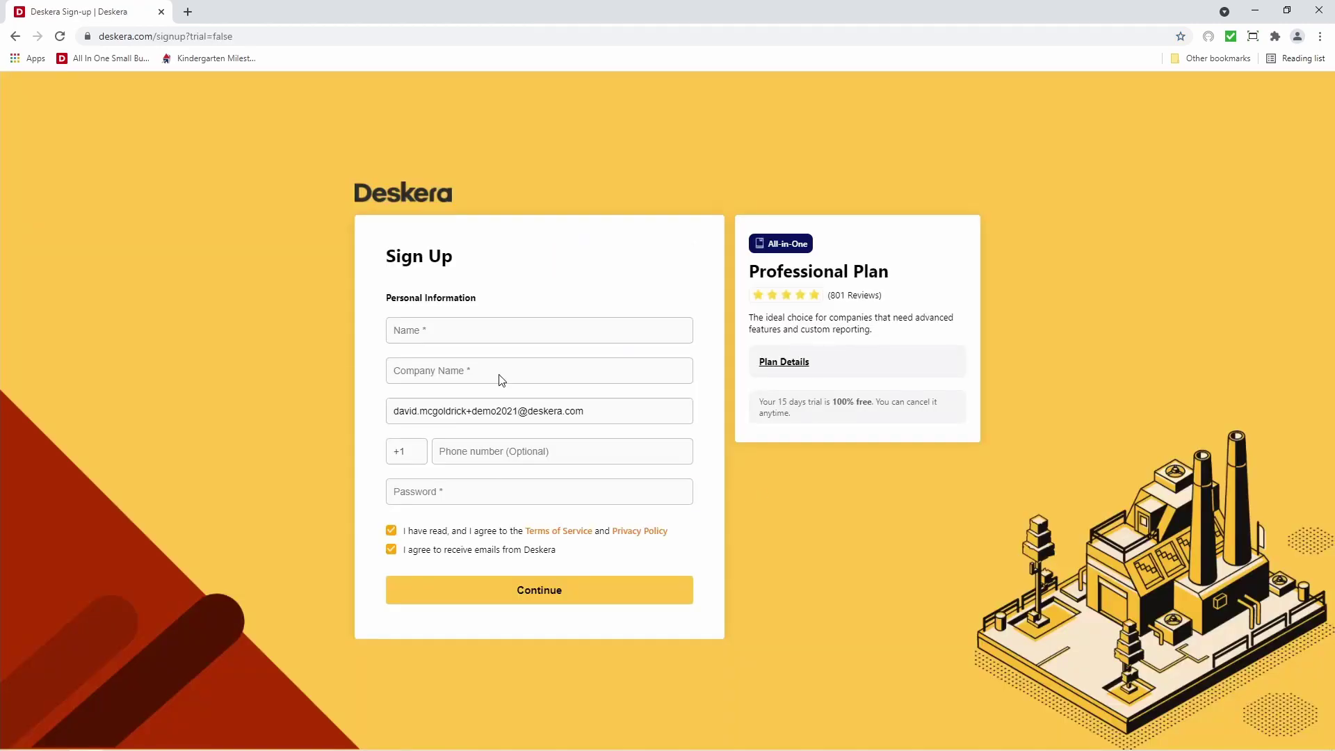
pyautogui.click(419, 338)
pyautogui.write('David')
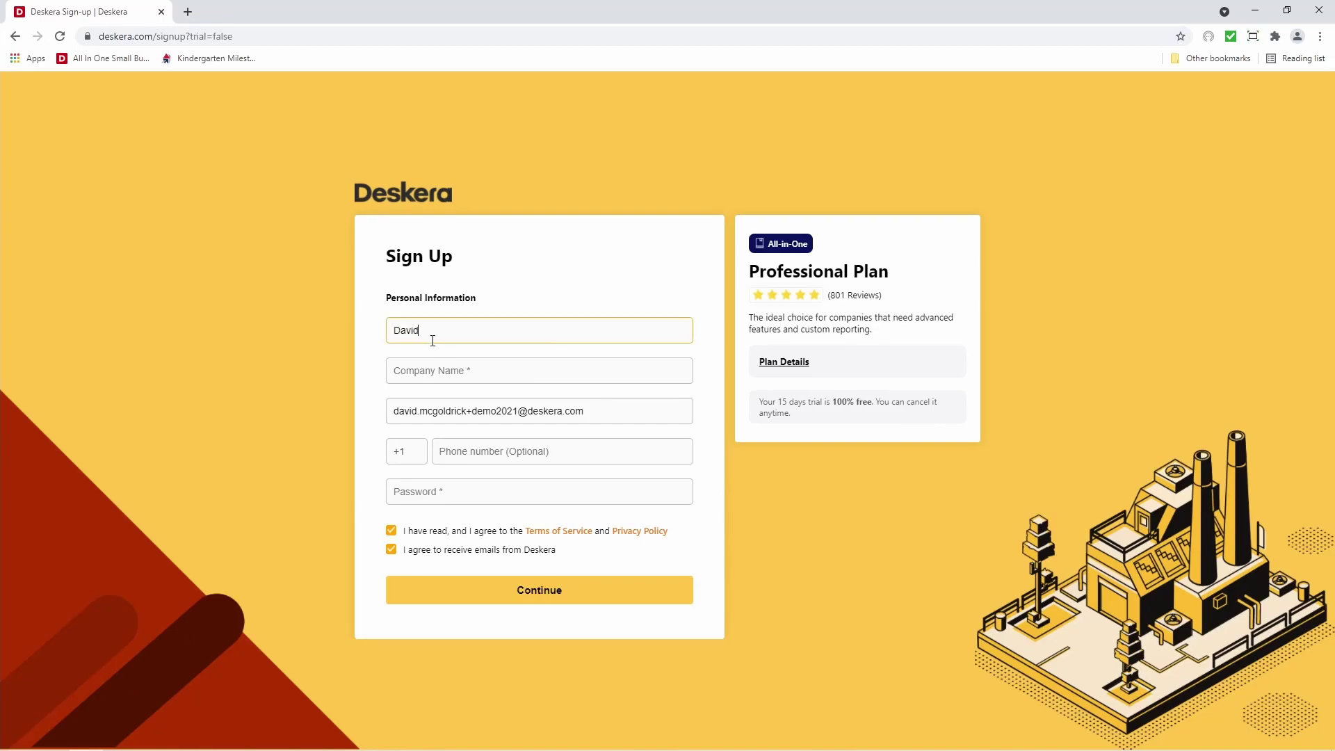
pyautogui.press('Tab')
pyautogui.write('C')
pyautogui.press('BackSpace')
pyautogui.write('Des')
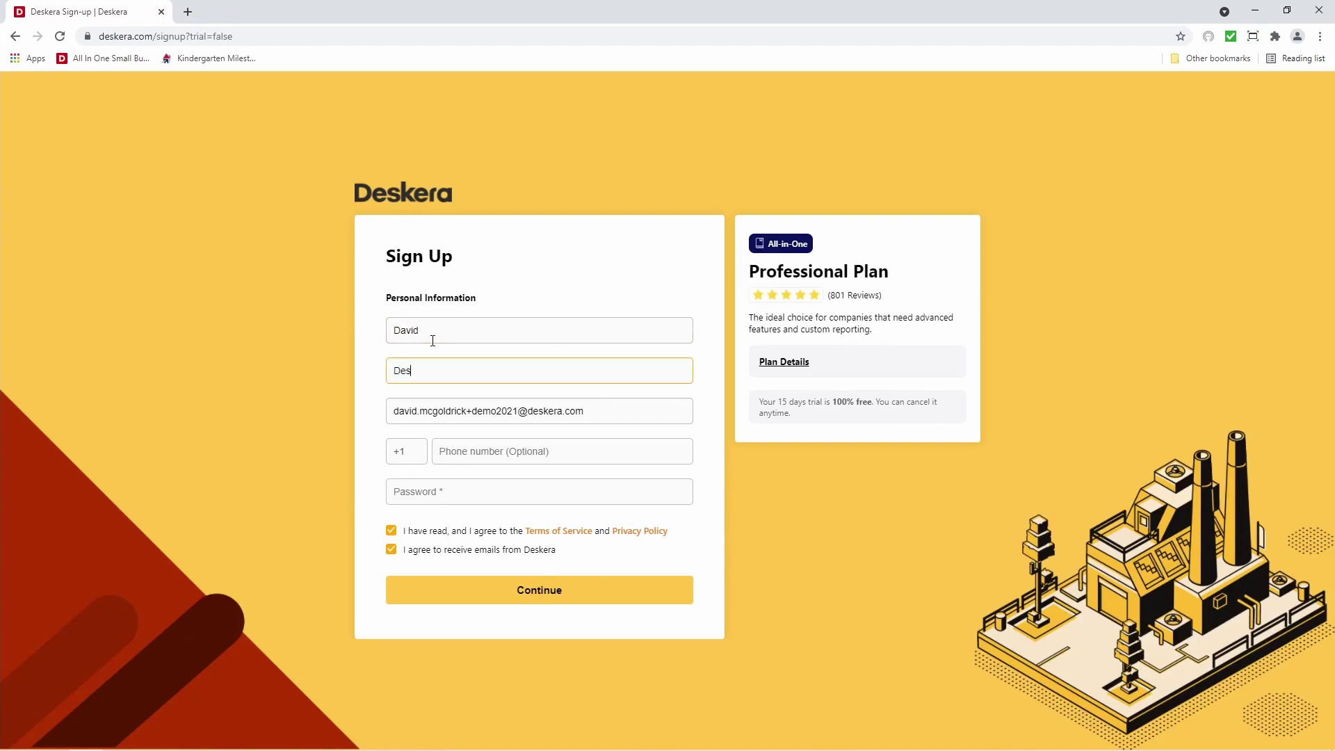
pyautogui.write('kera 101')
pyautogui.click(454, 490)
pyautogui.write('••')
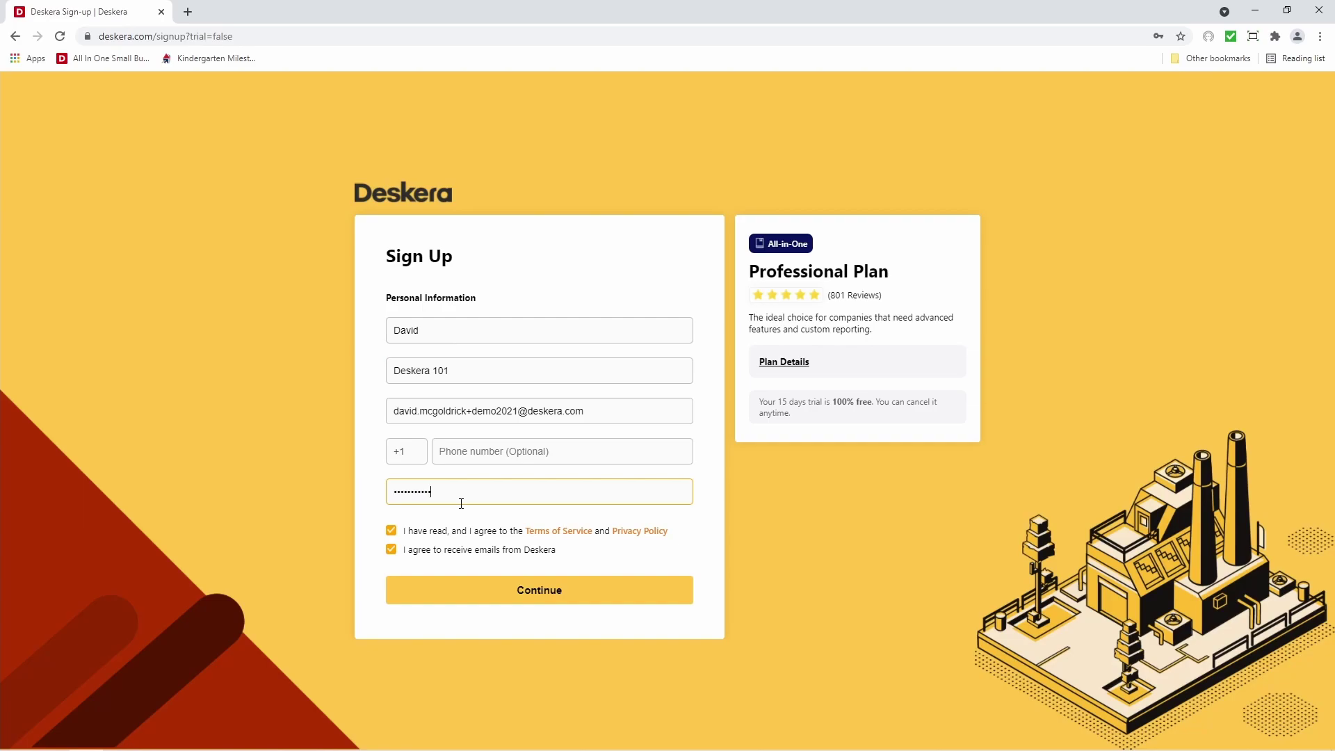
# Submit the details and start the trial without adding a card
pyautogui.click(509, 600)
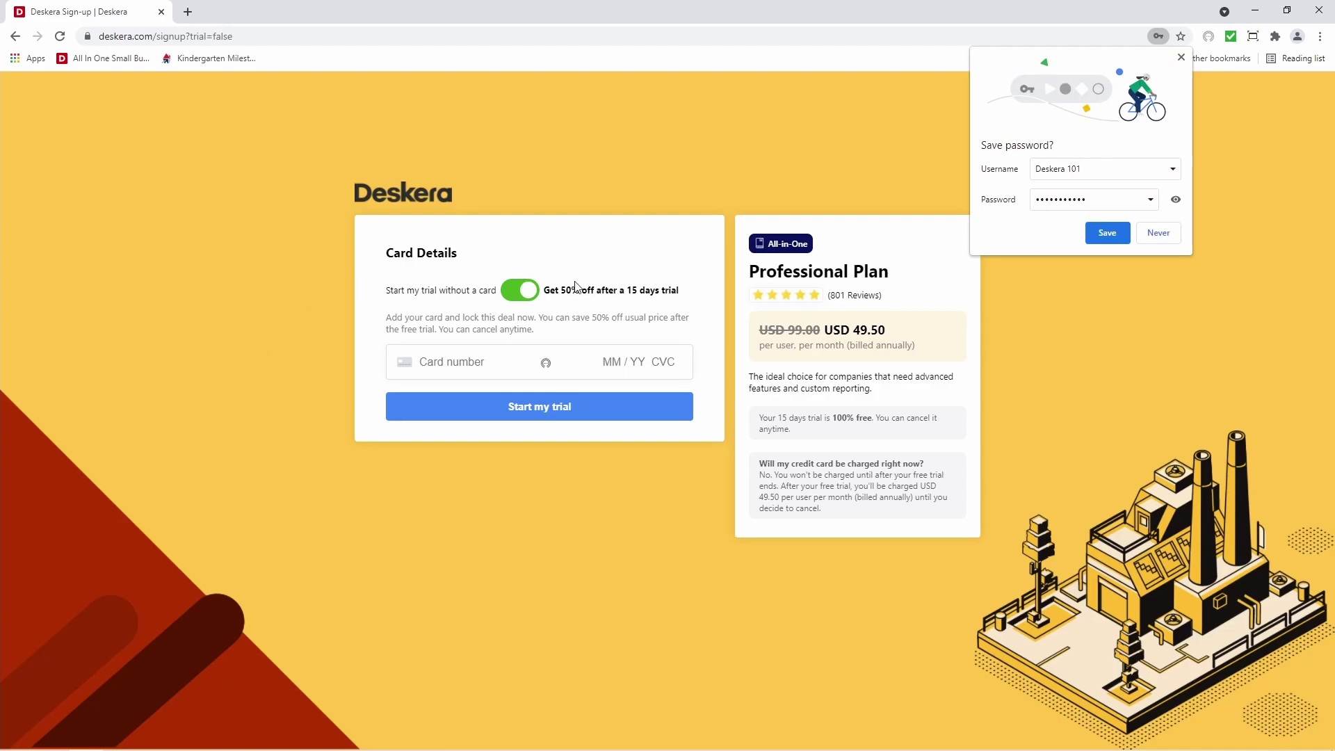
pyautogui.click(1107, 232)
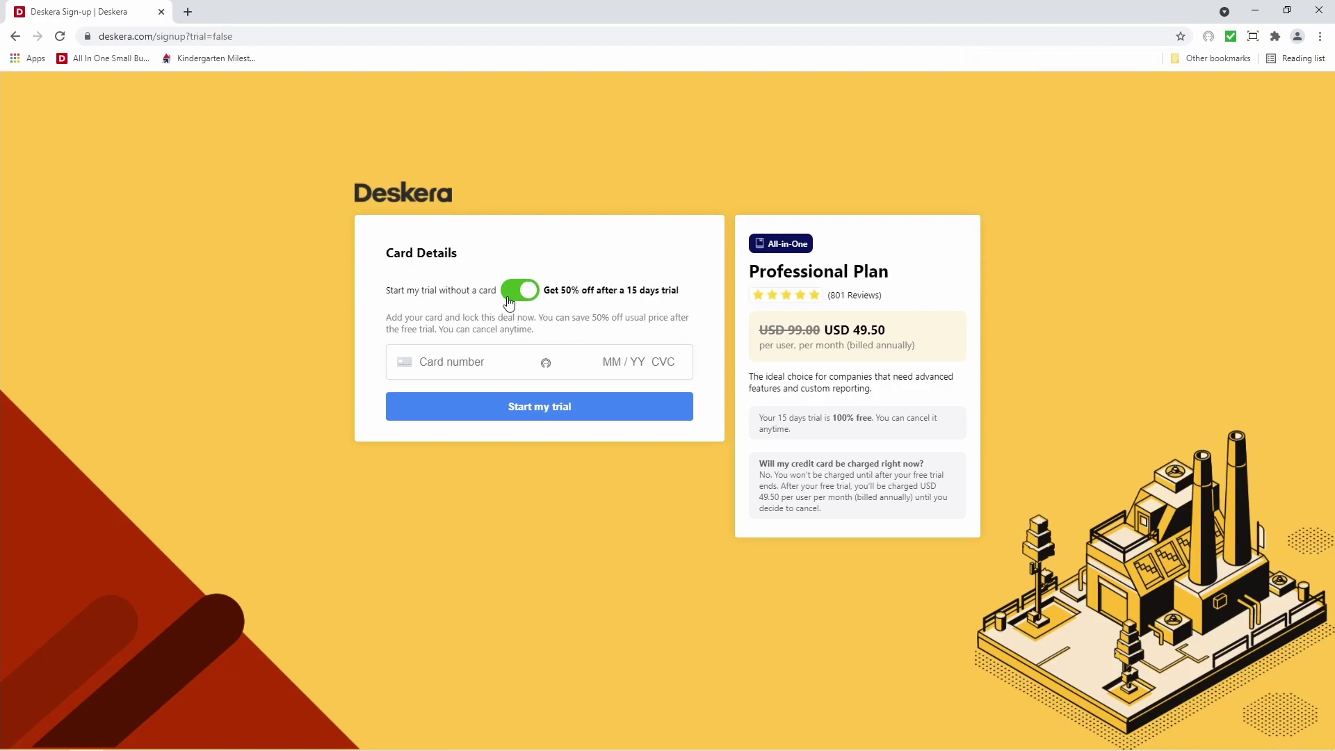
pyautogui.click(506, 290)
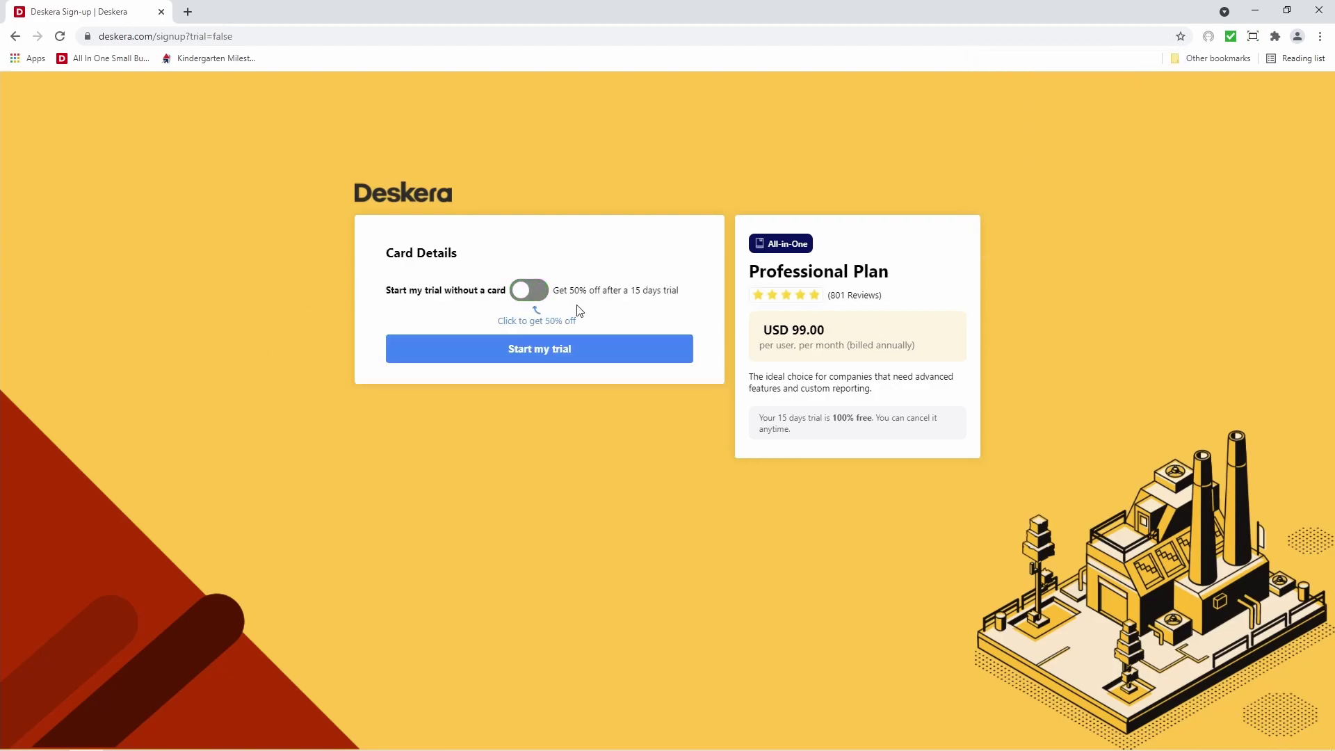
pyautogui.click(540, 361)
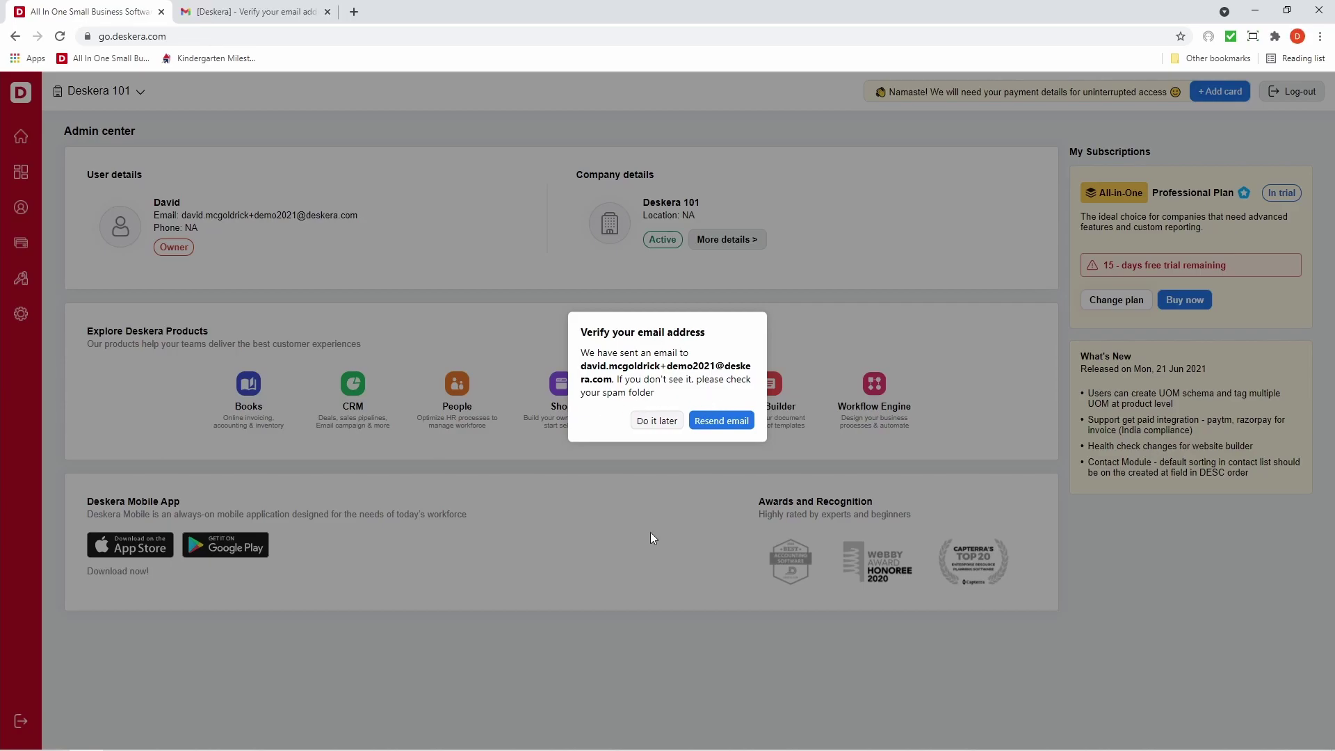
# Follow the verification link in the Gmail message, then log back in
pyautogui.click(267, 12)
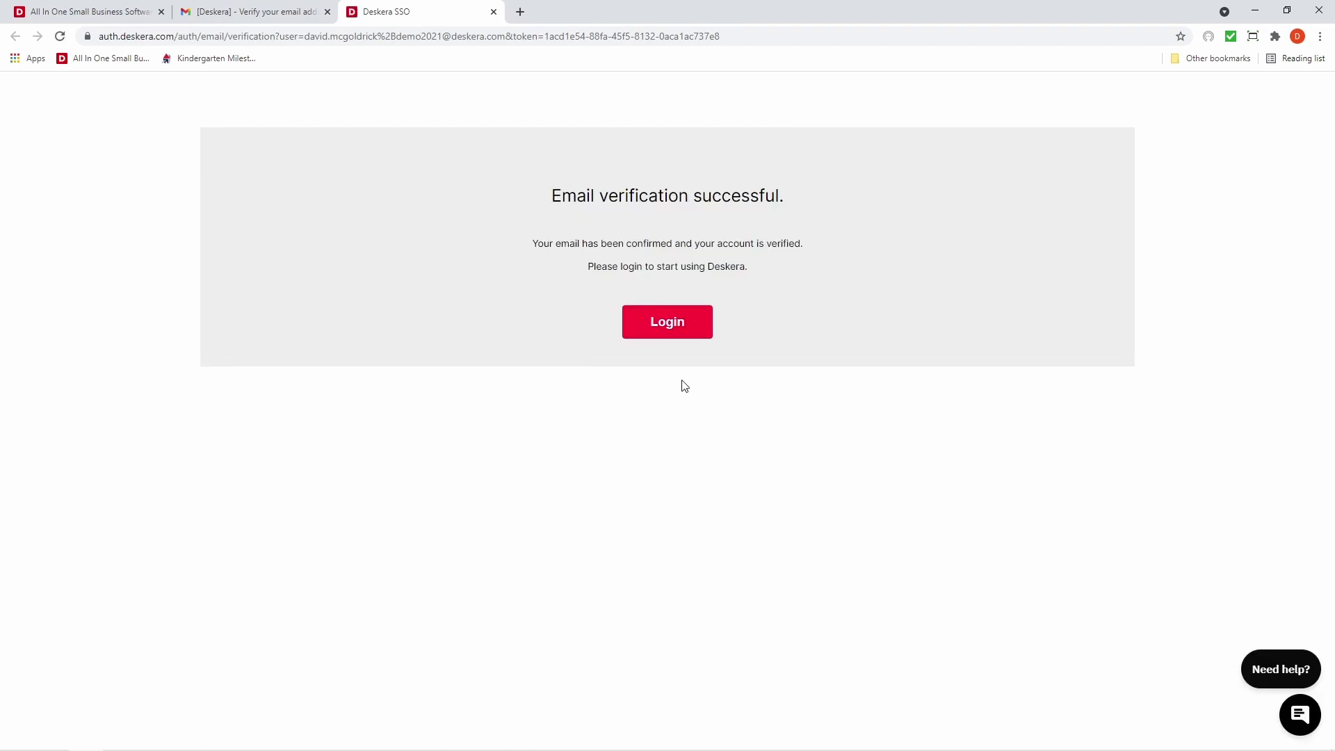
pyautogui.click(669, 331)
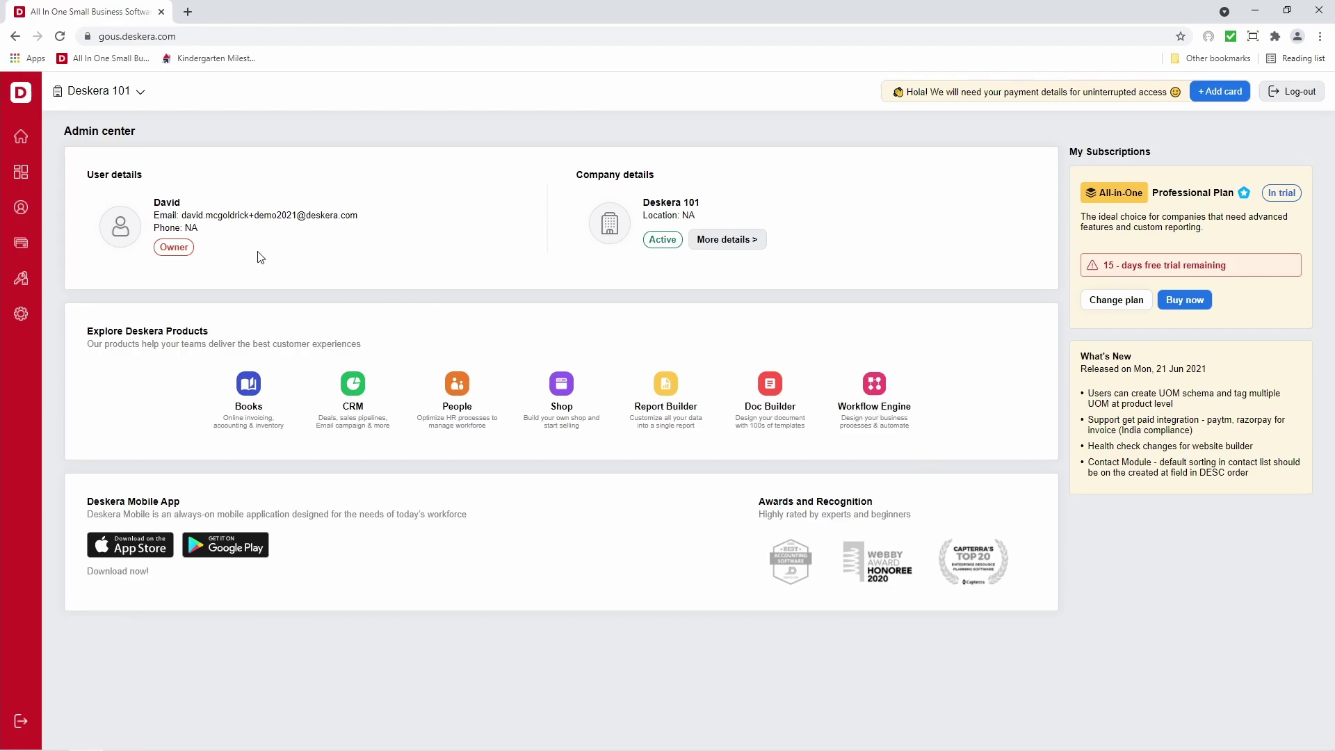
# Go to User Management from the Admin center sidebar
pyautogui.click(25, 210)
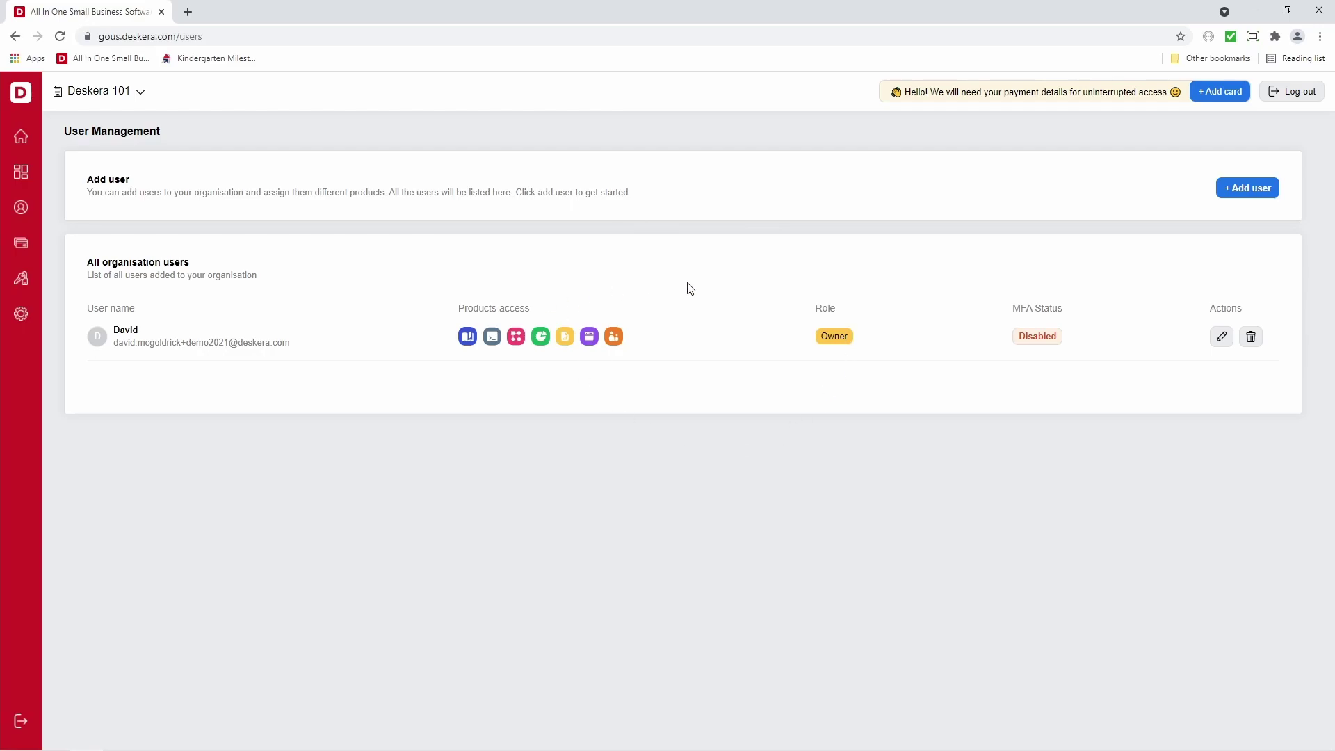
# Add a new user with the first name, last name and e-mail address
pyautogui.click(1251, 195)
pyautogui.click(638, 254)
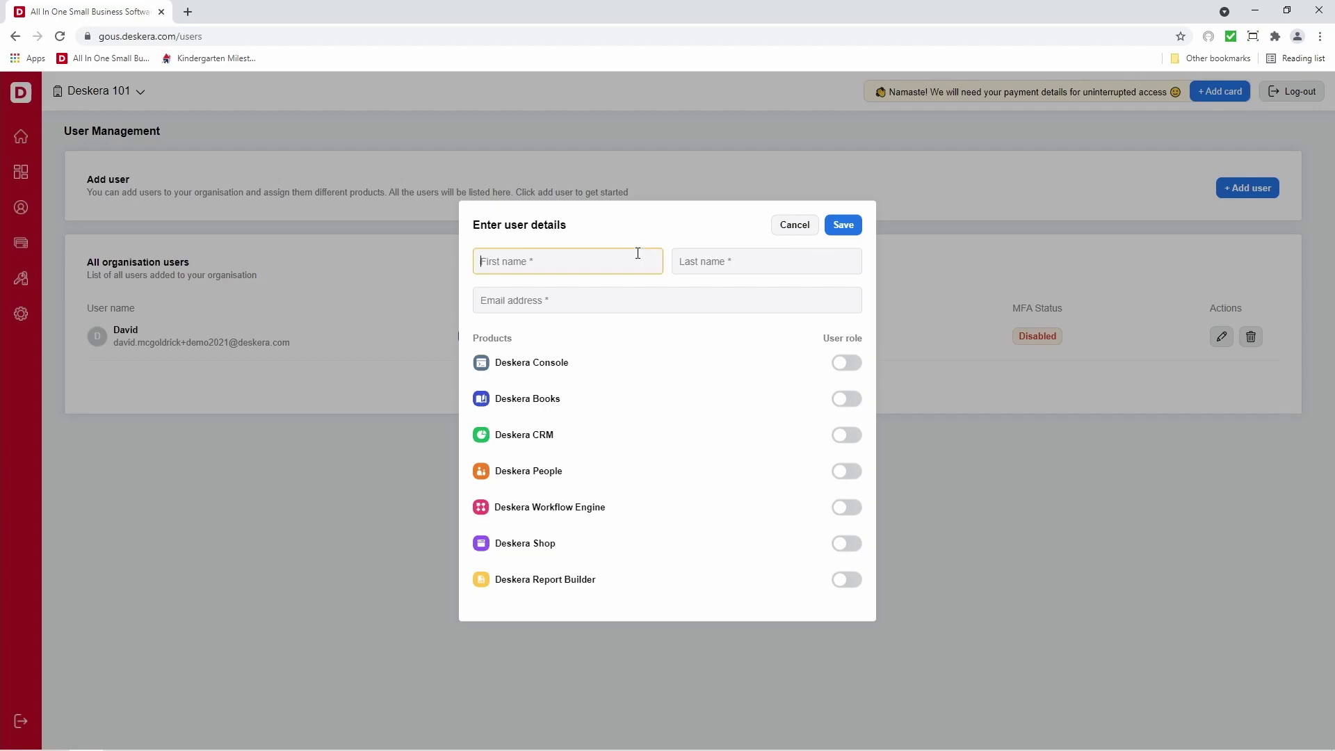
pyautogui.press('Tab')
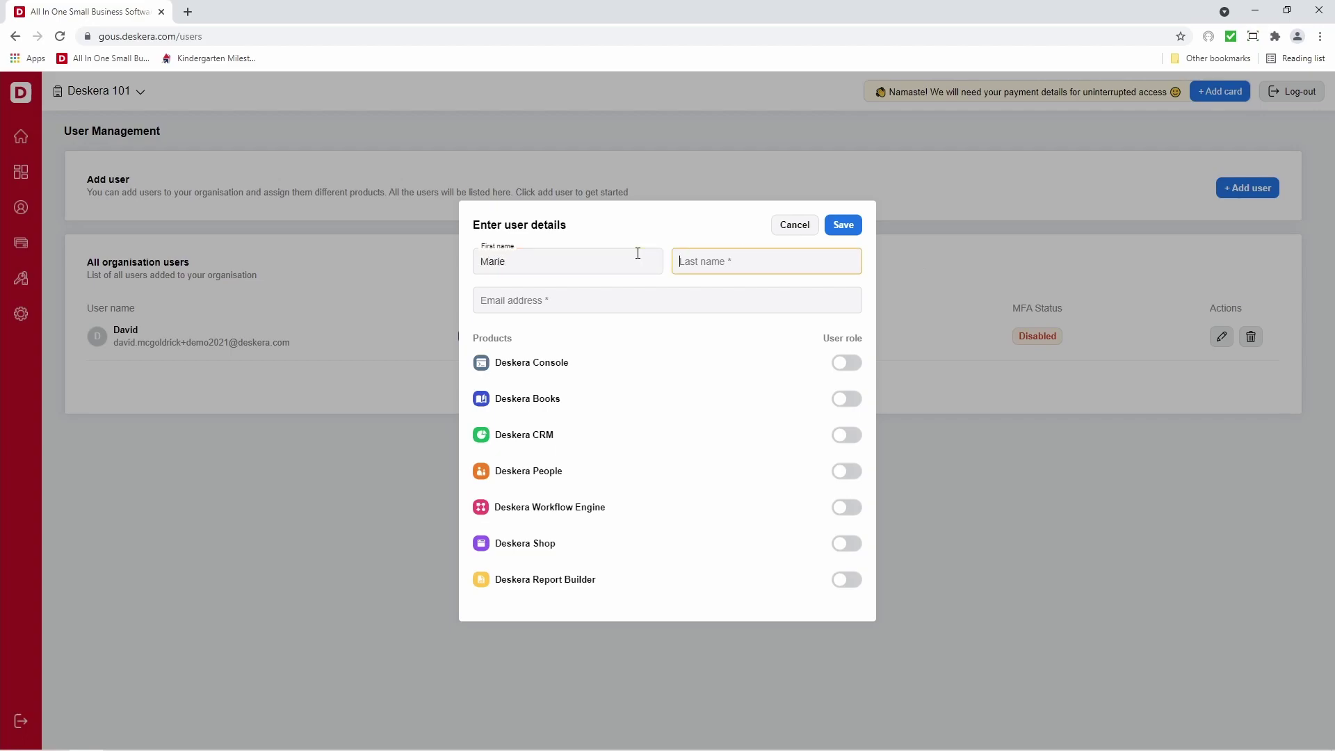
pyautogui.press('Tab')
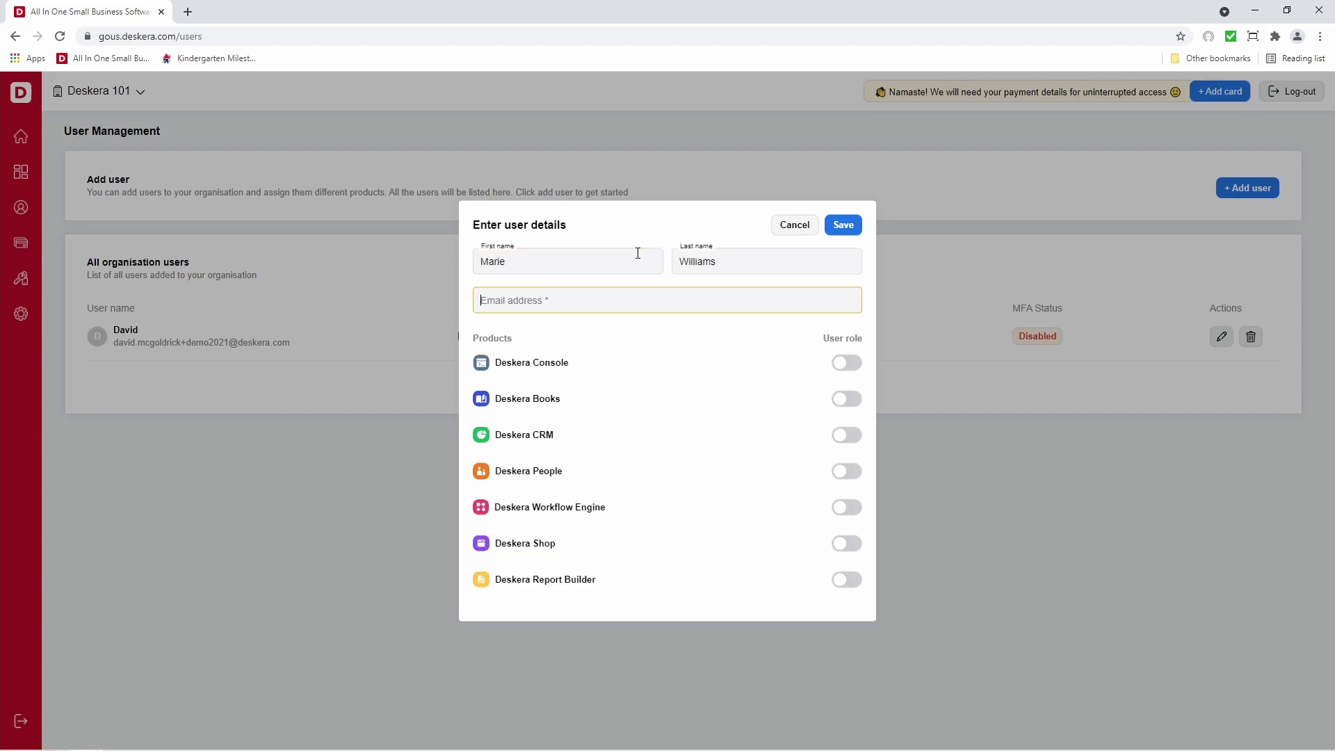
pyautogui.hotkey('ctrl', 'v')
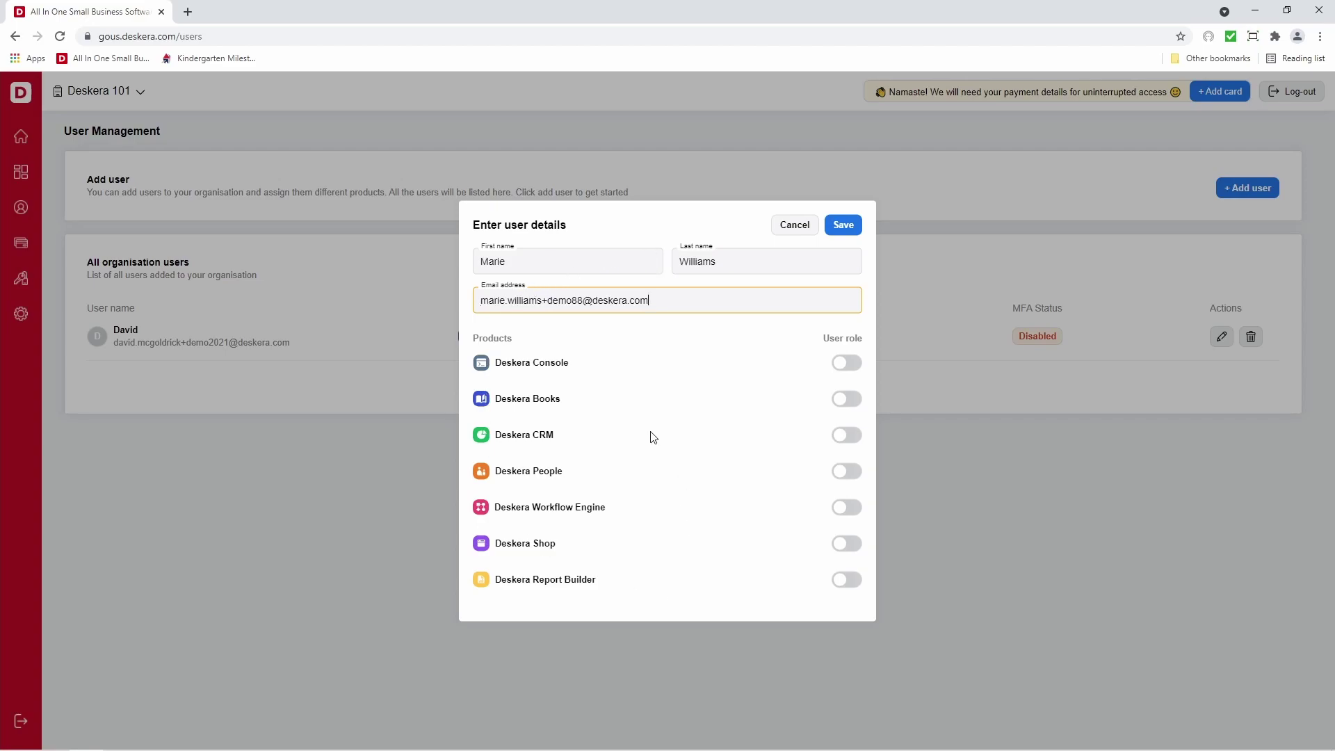
# Enable Deskera Books for the user as a Guest user and bring up the role list
pyautogui.click(845, 400)
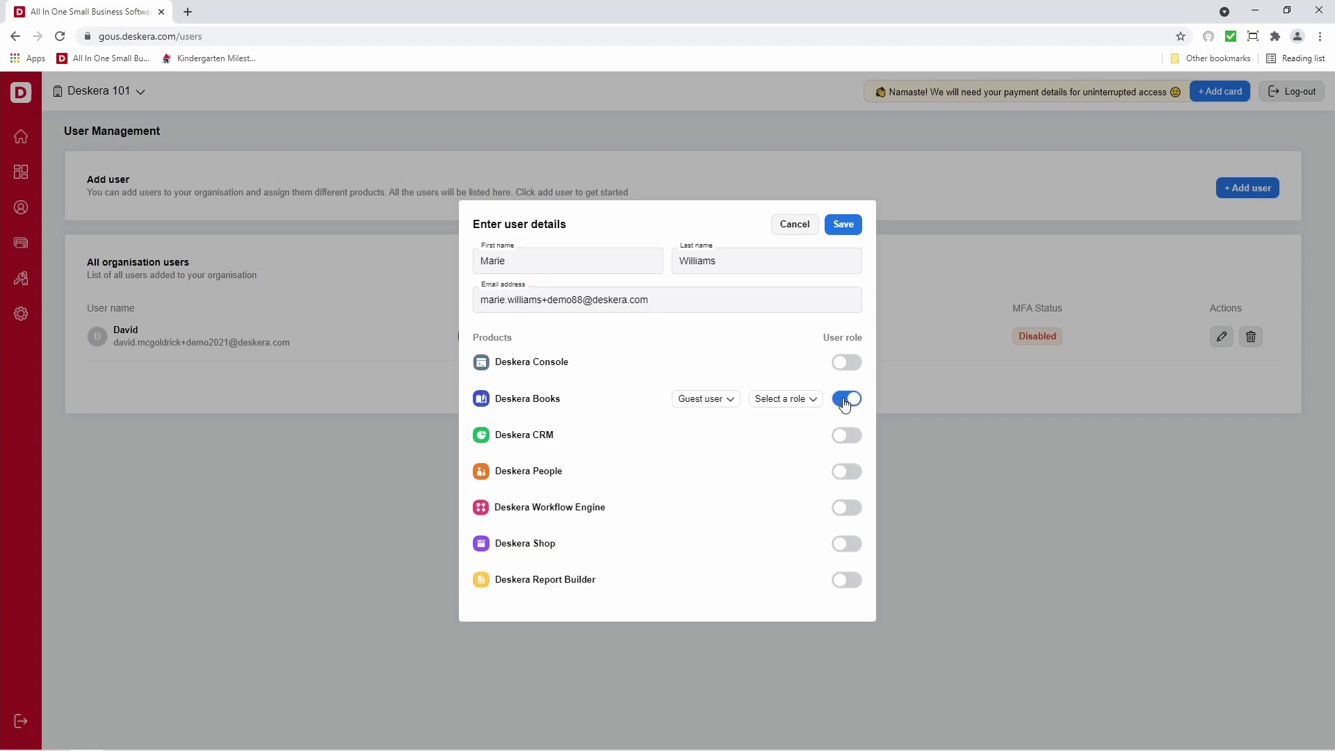
pyautogui.click(730, 411)
pyautogui.click(705, 407)
pyautogui.click(807, 403)
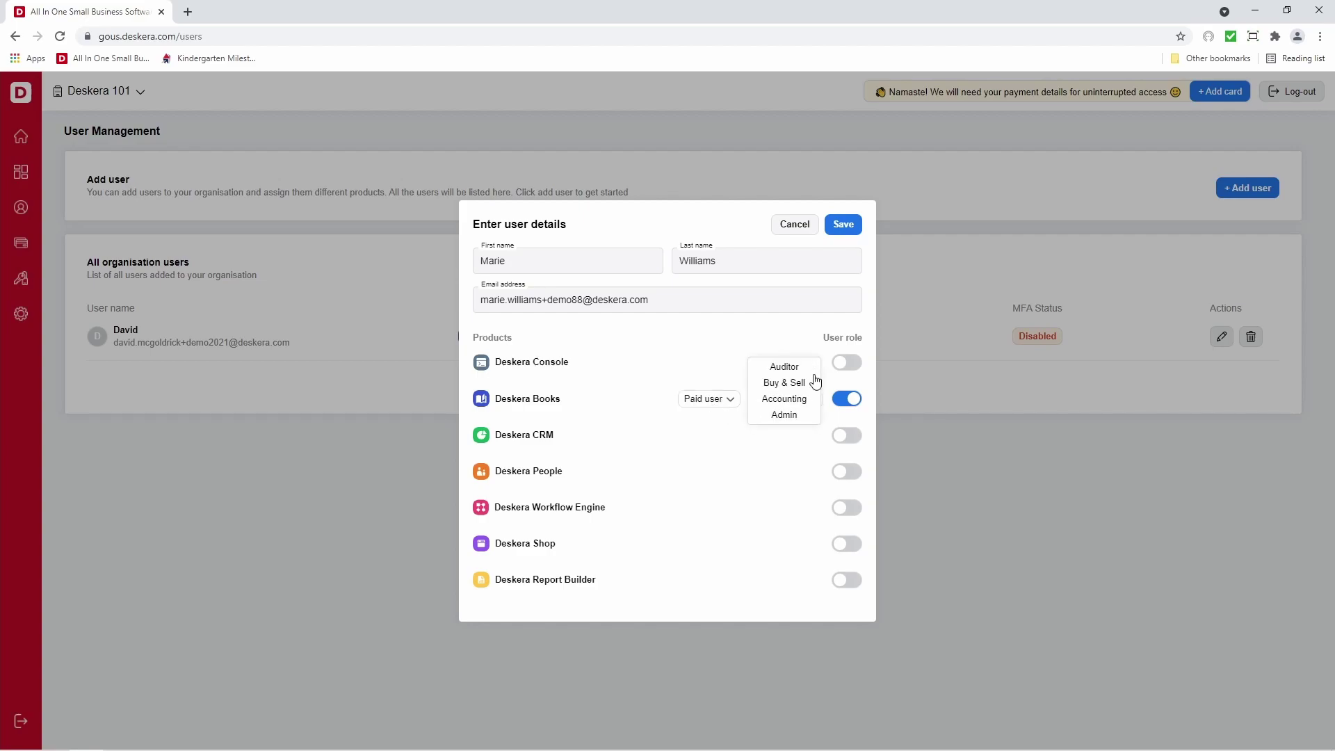
pyautogui.click(716, 415)
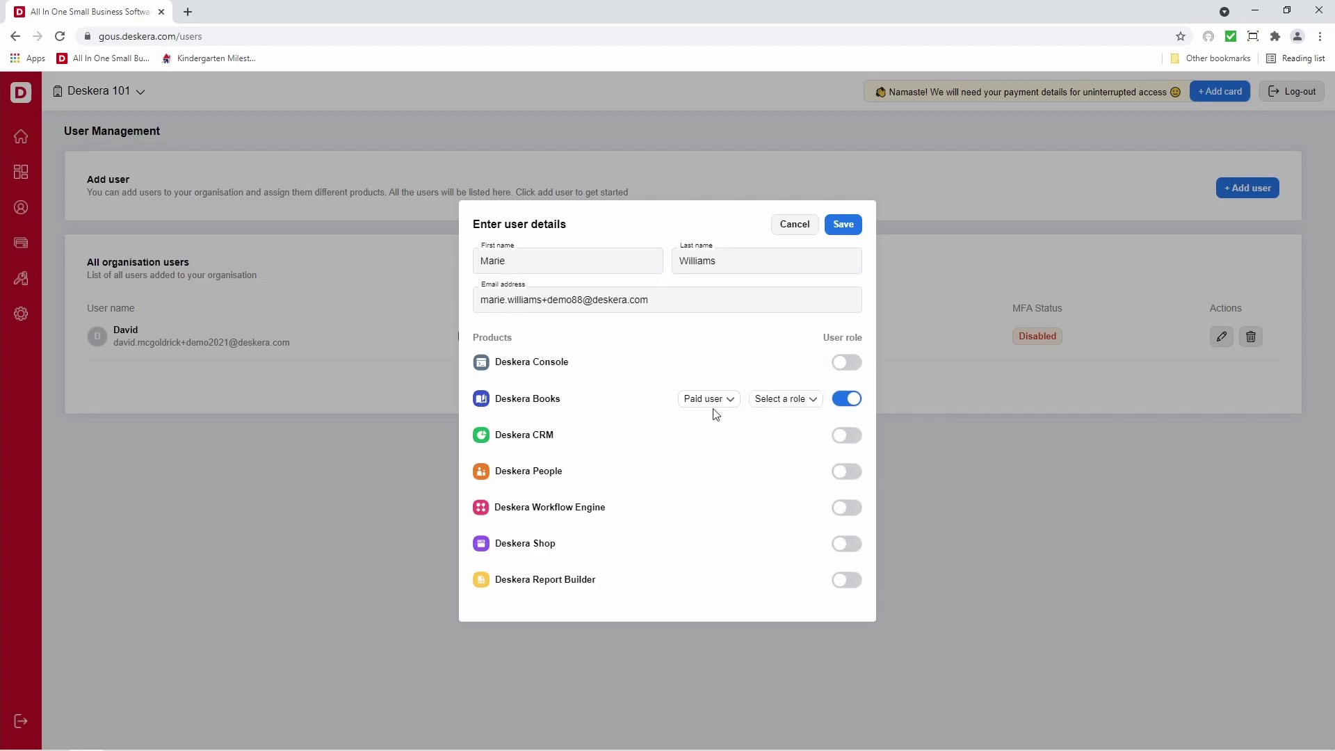
pyautogui.click(712, 407)
pyautogui.click(709, 390)
pyautogui.click(788, 407)
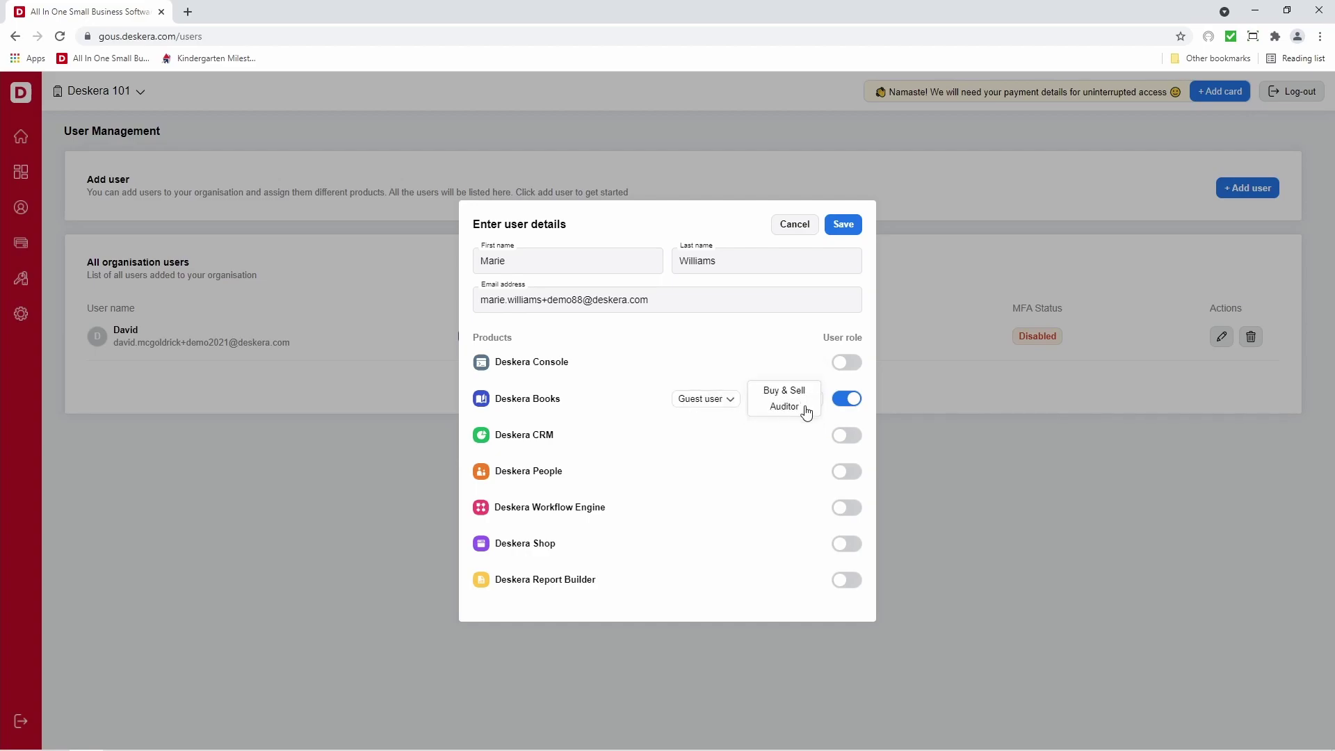
# Choose the Buy & Sell role and remove Tax, Import, Export, Assets and User Management permissions
pyautogui.click(798, 397)
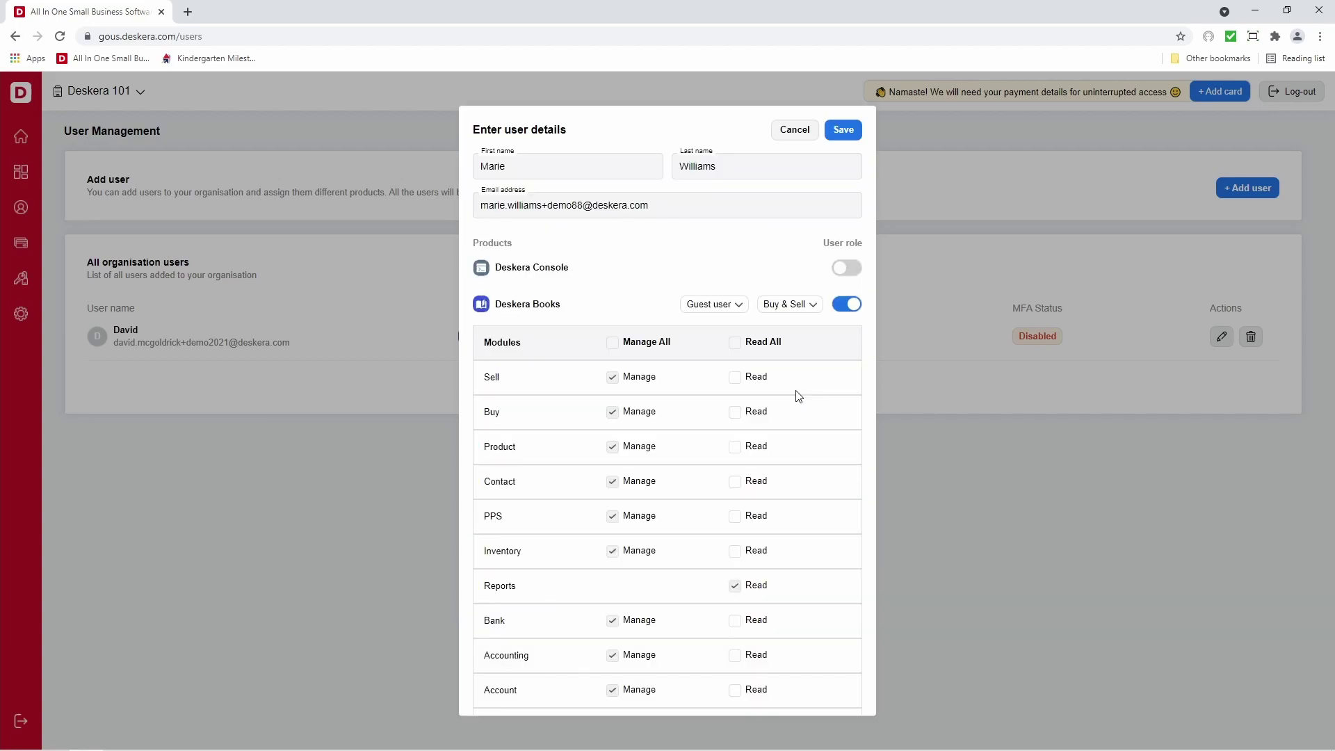
pyautogui.scroll(-2, 645, 401)
pyautogui.scroll(-4, 645, 402)
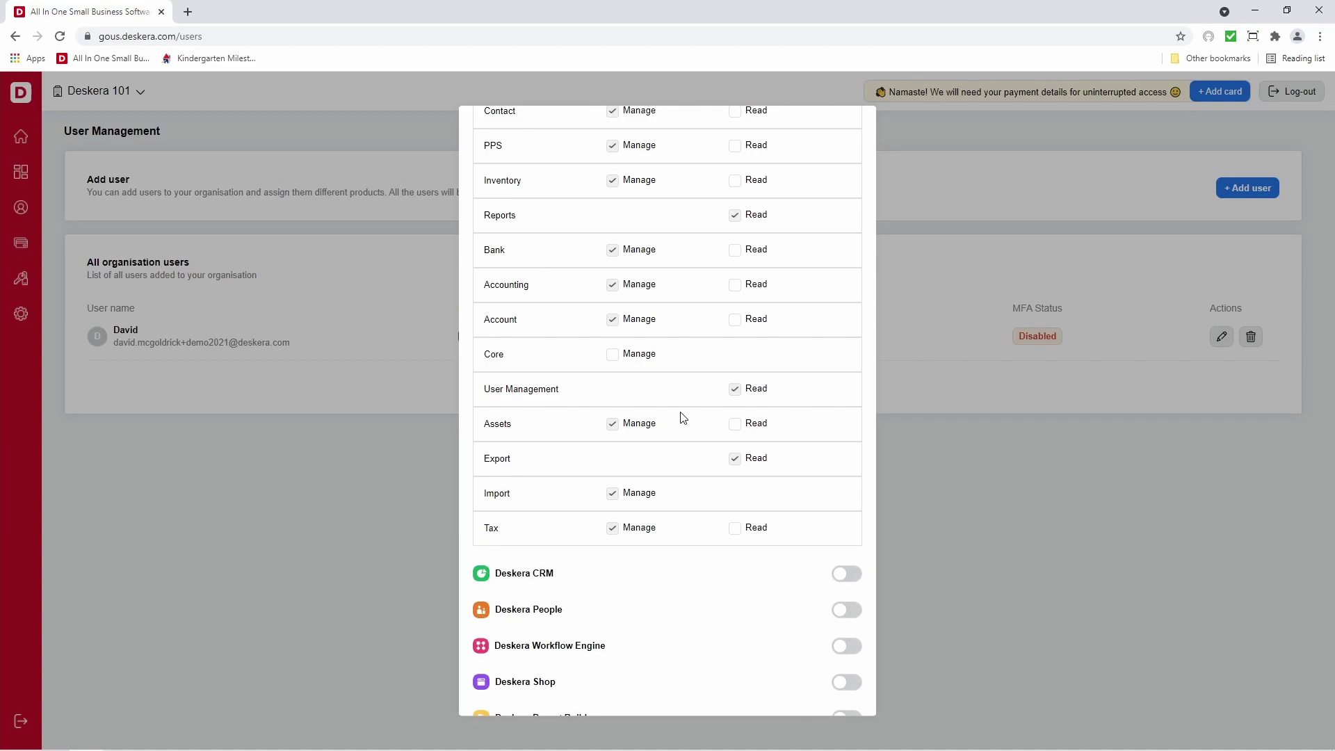
pyautogui.click(612, 528)
pyautogui.click(612, 493)
pyautogui.click(735, 459)
pyautogui.click(612, 425)
pyautogui.click(736, 391)
# Remove Account, Bank, Accounting, Reports and Sell permissions, then save the new user
pyautogui.scroll(2, 704, 387)
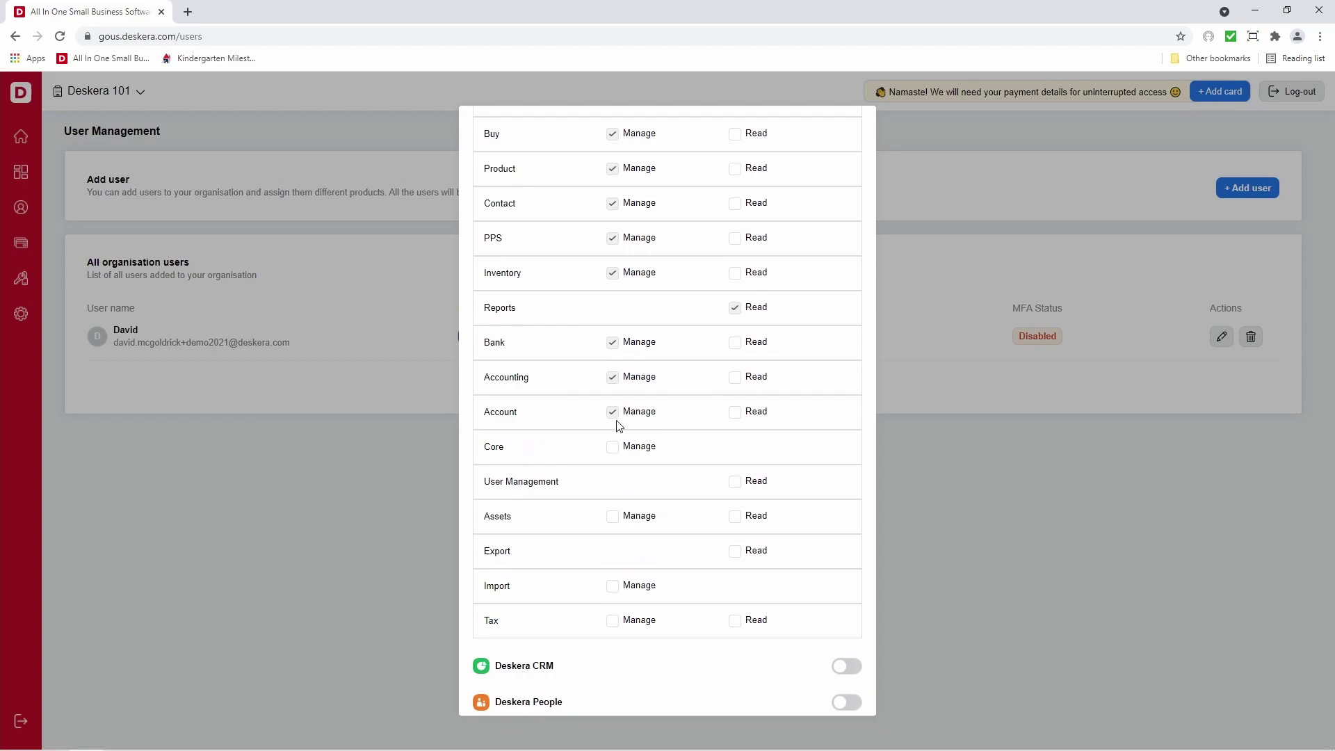
pyautogui.click(613, 408)
pyautogui.click(612, 343)
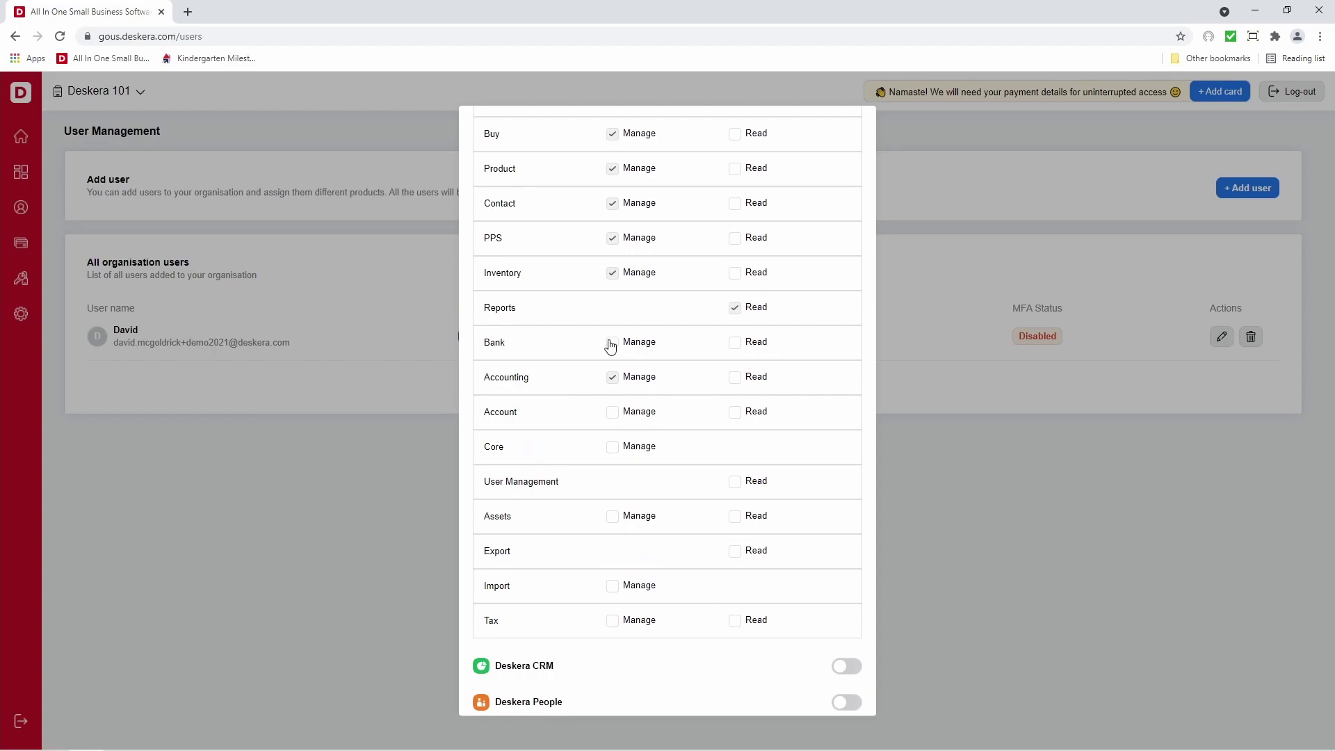
pyautogui.click(613, 378)
pyautogui.scroll(4, 691, 352)
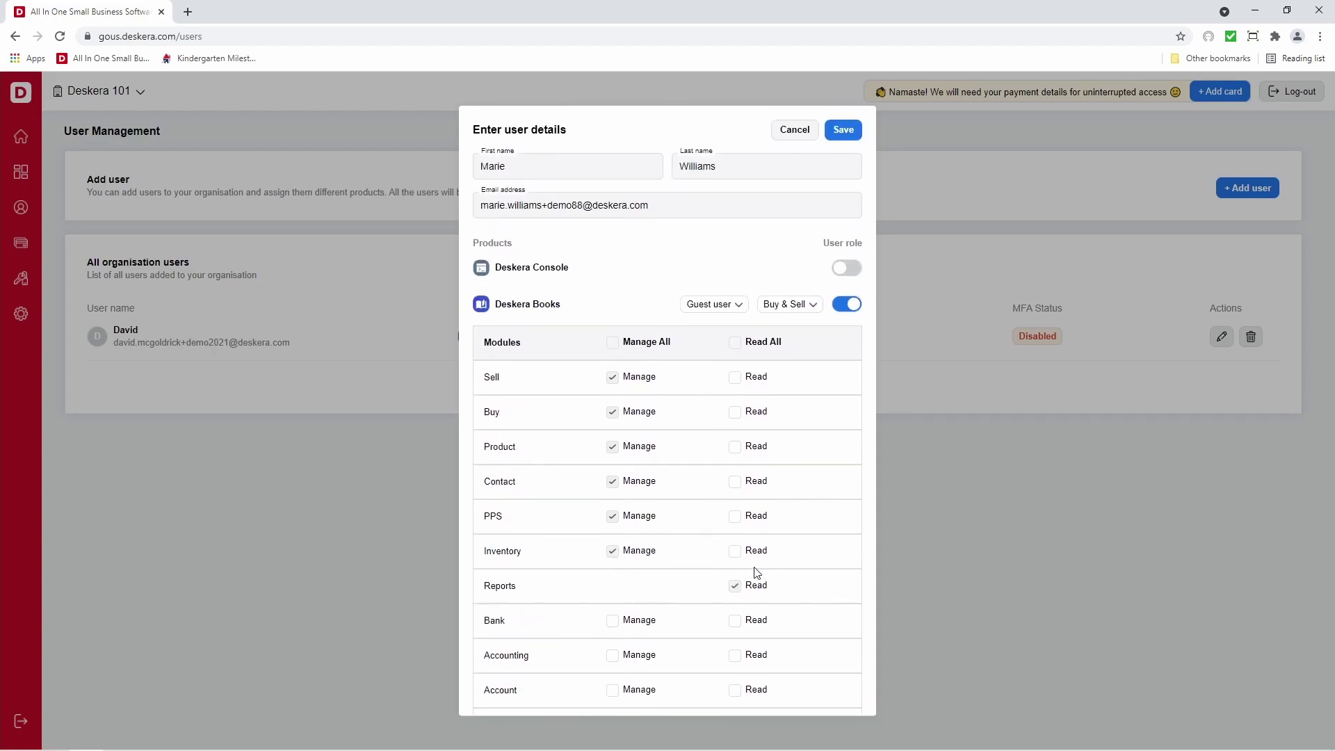
pyautogui.click(736, 589)
pyautogui.click(612, 378)
pyautogui.click(844, 133)
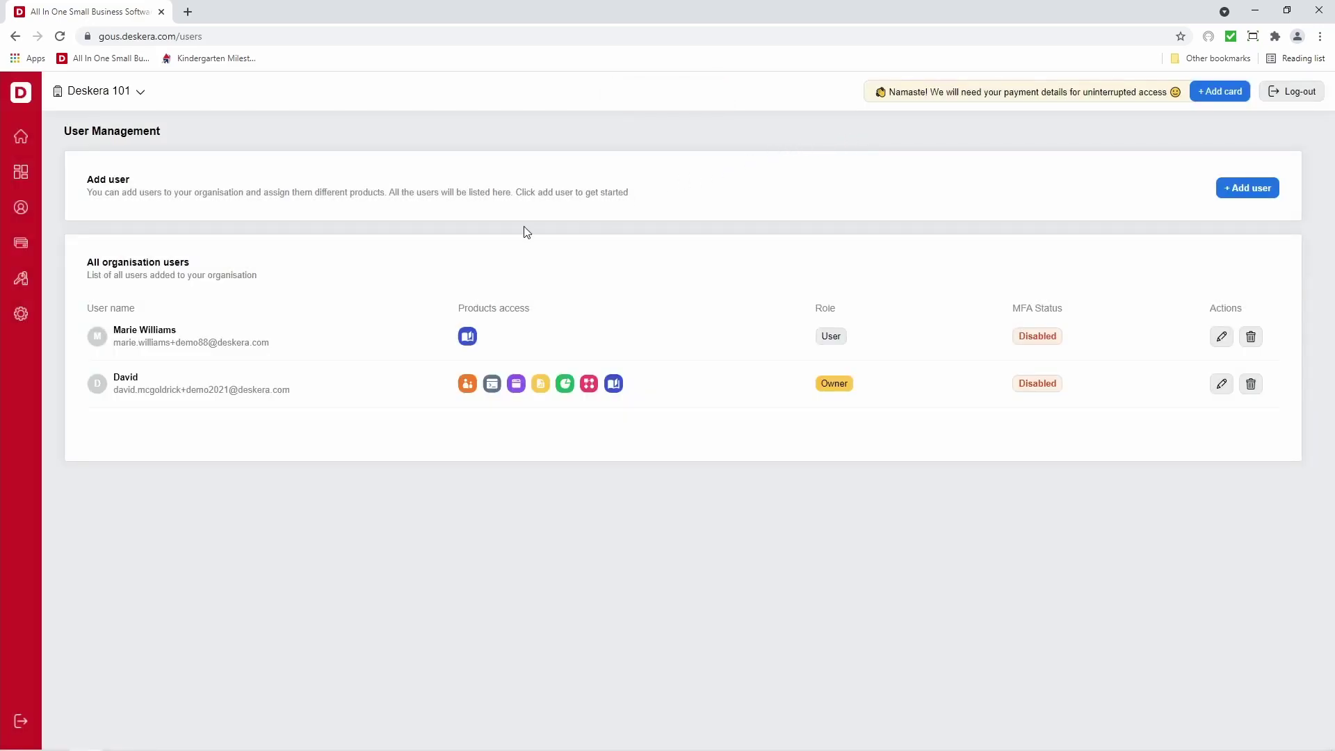
# In Security settings, start enabling two-factor authentication to display the QR code
pyautogui.click(27, 285)
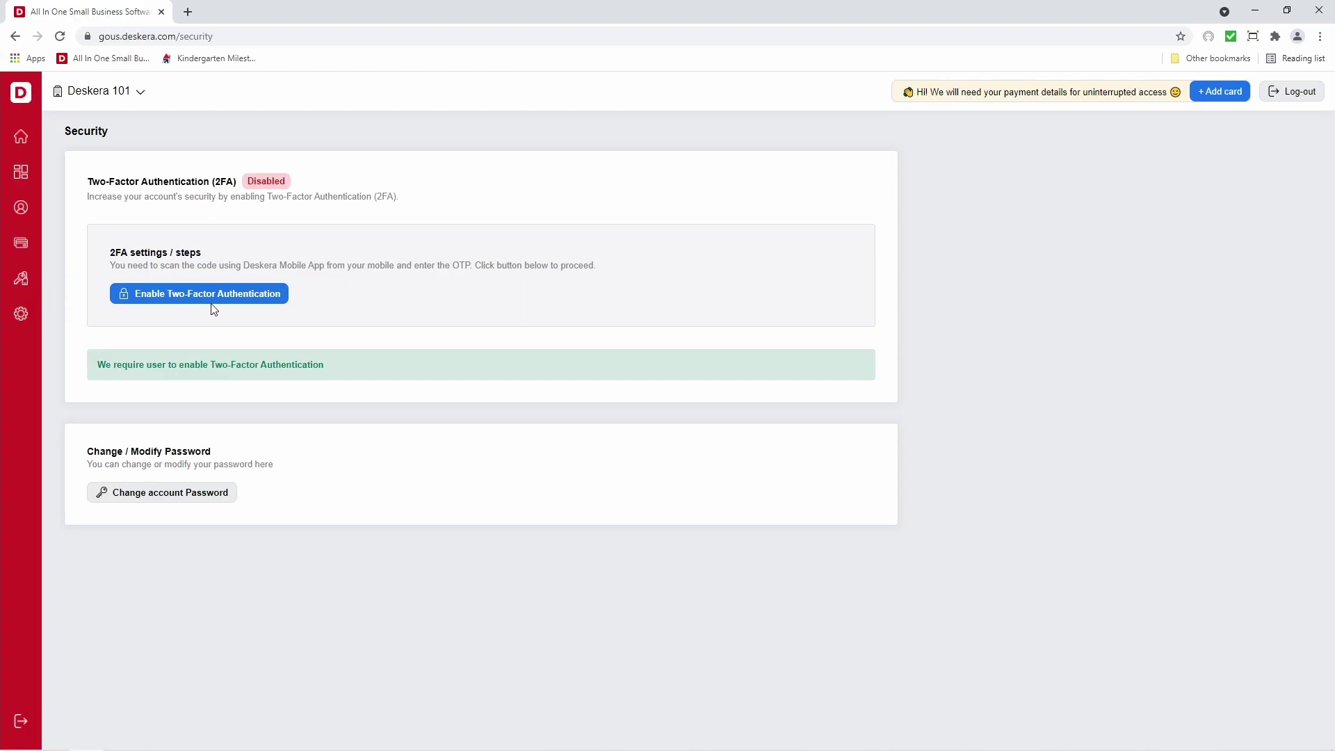
pyautogui.click(234, 296)
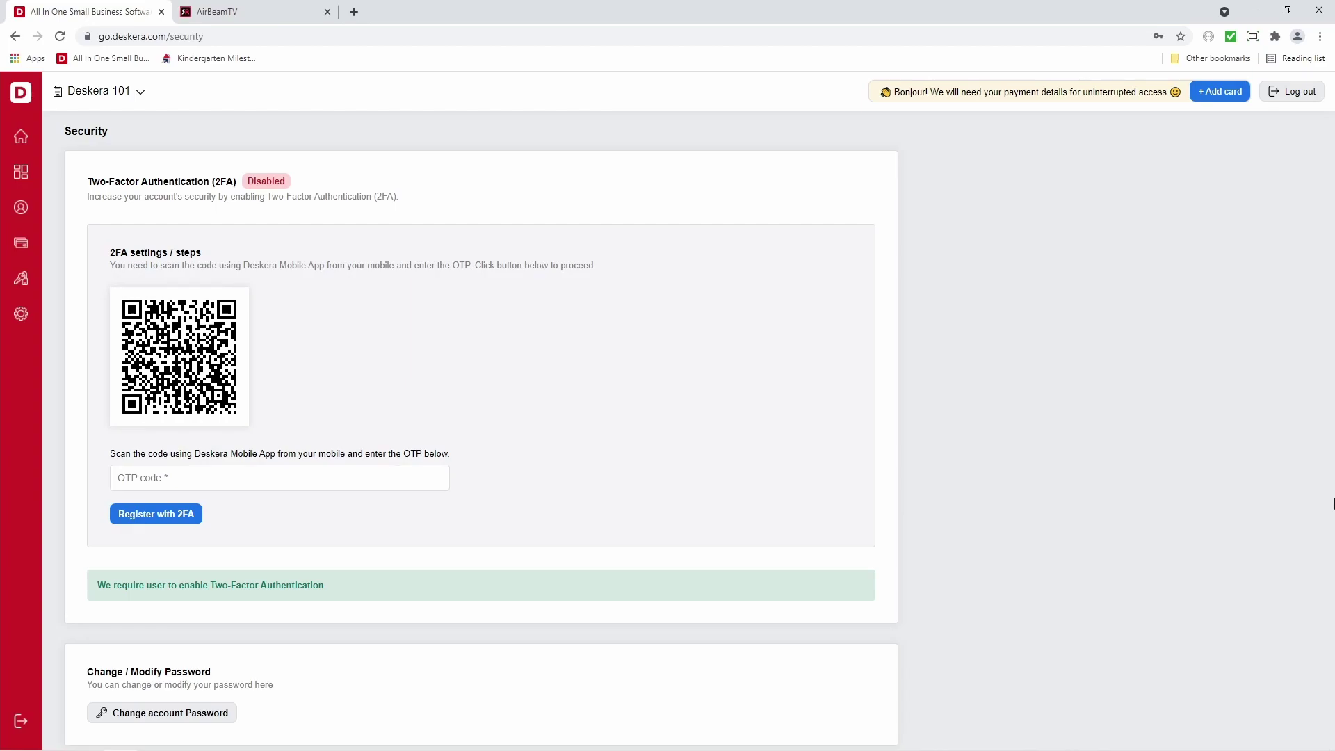
# Switch to the AirBeamTV tab showing the mirrored phone's Deskera app
pyautogui.click(276, 14)
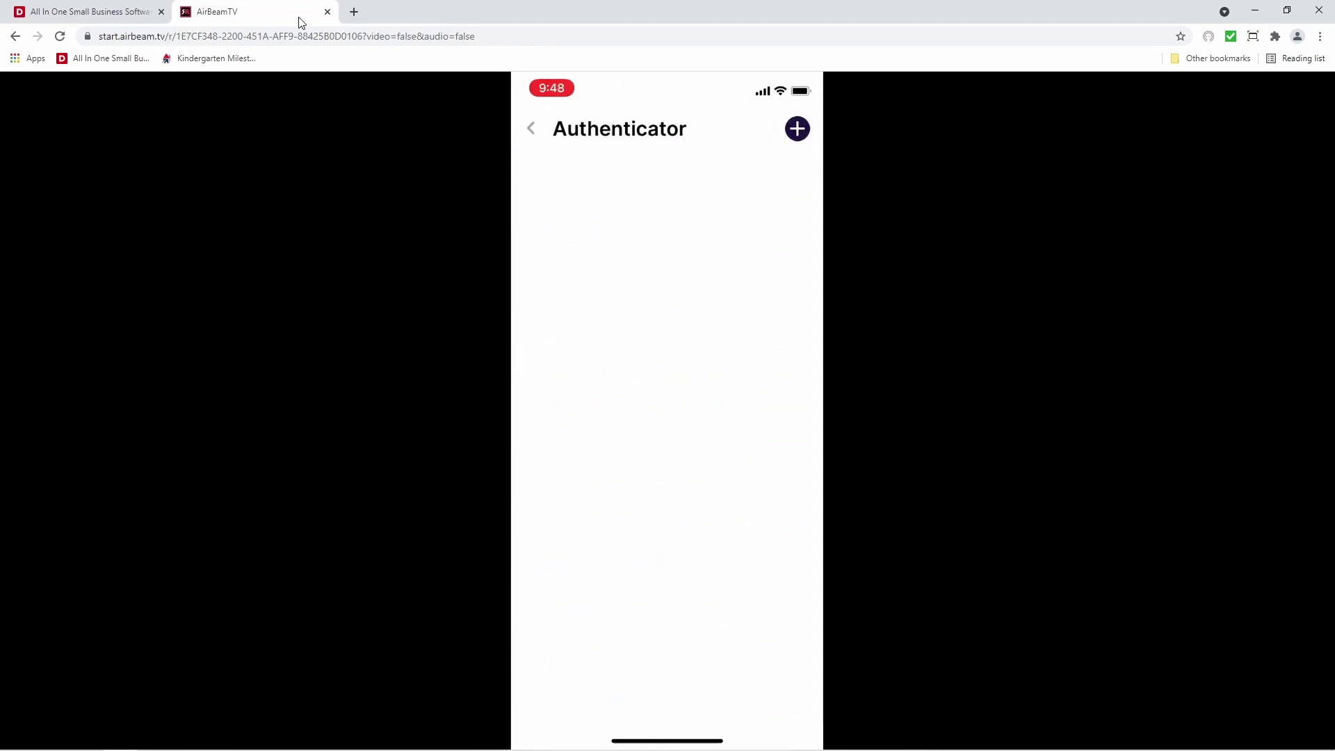
# Enter the phone authenticator's OTP code on the Security page and register two-factor authentication
pyautogui.click(115, 13)
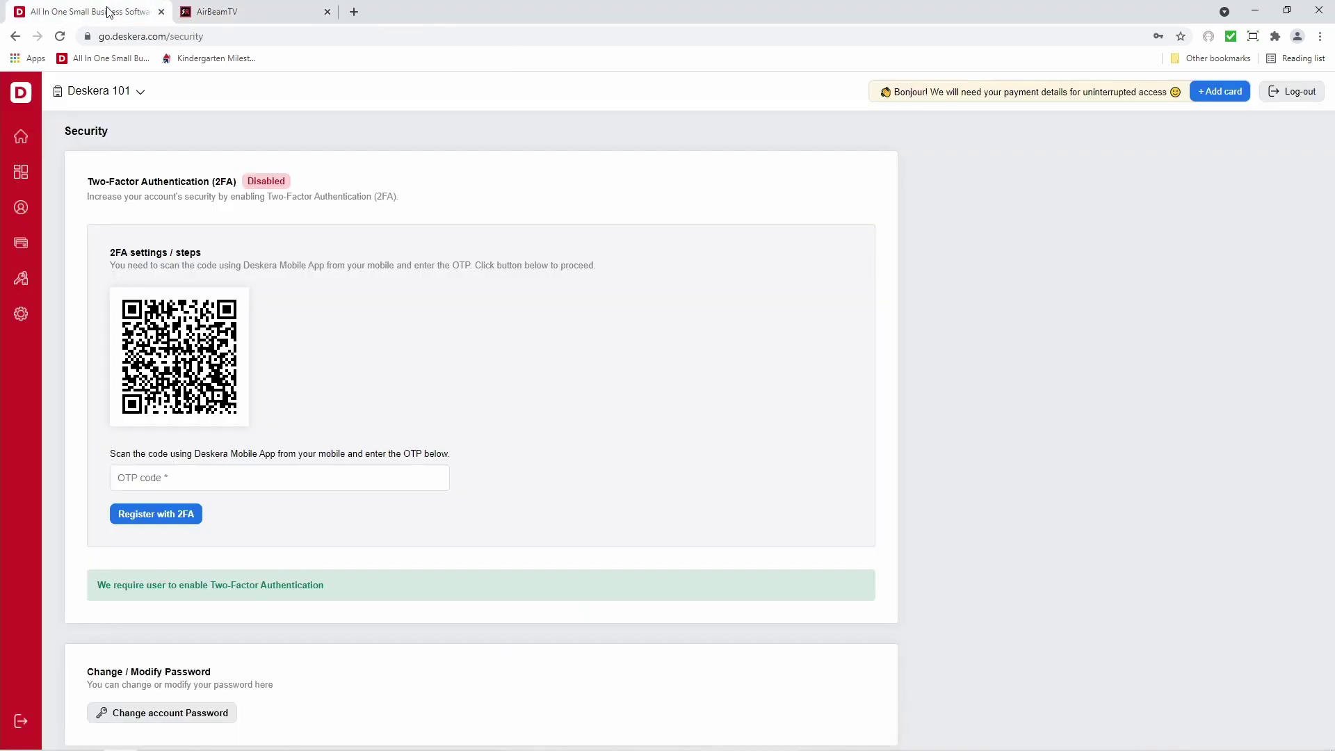
pyautogui.click(223, 12)
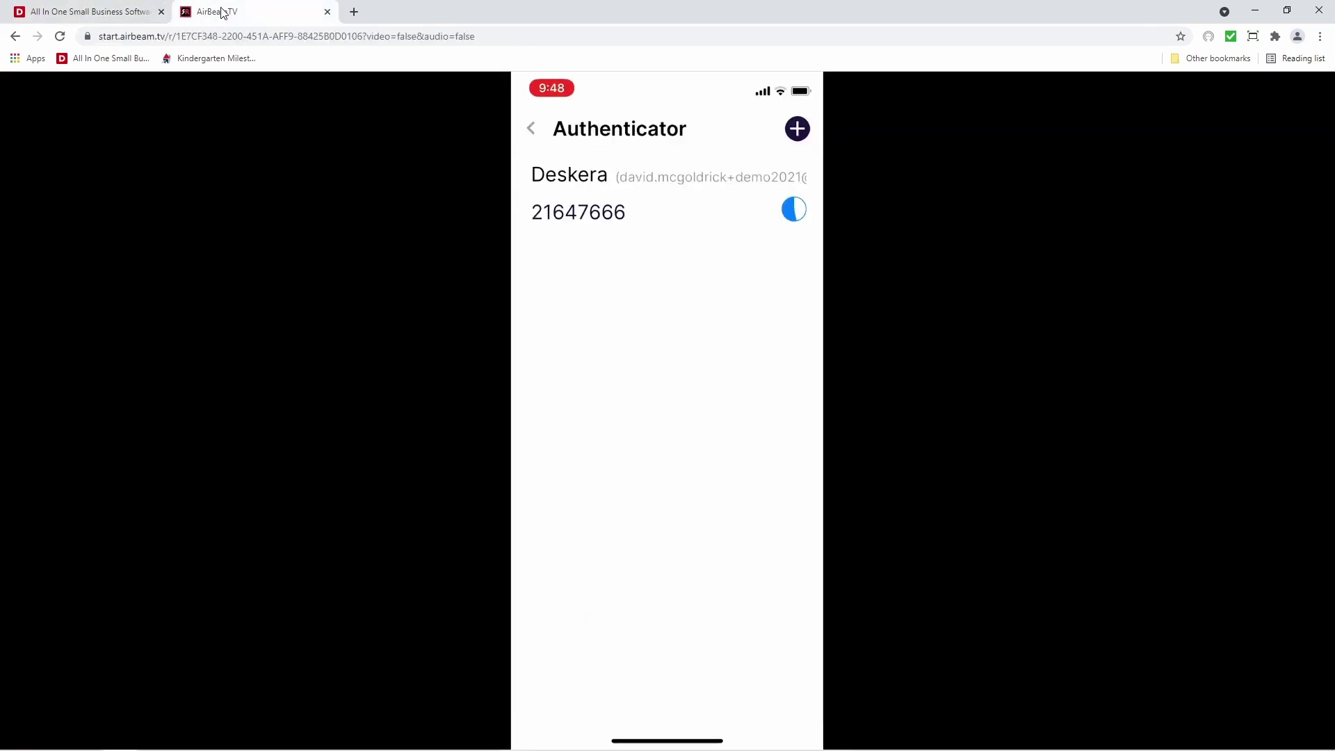
pyautogui.click(114, 12)
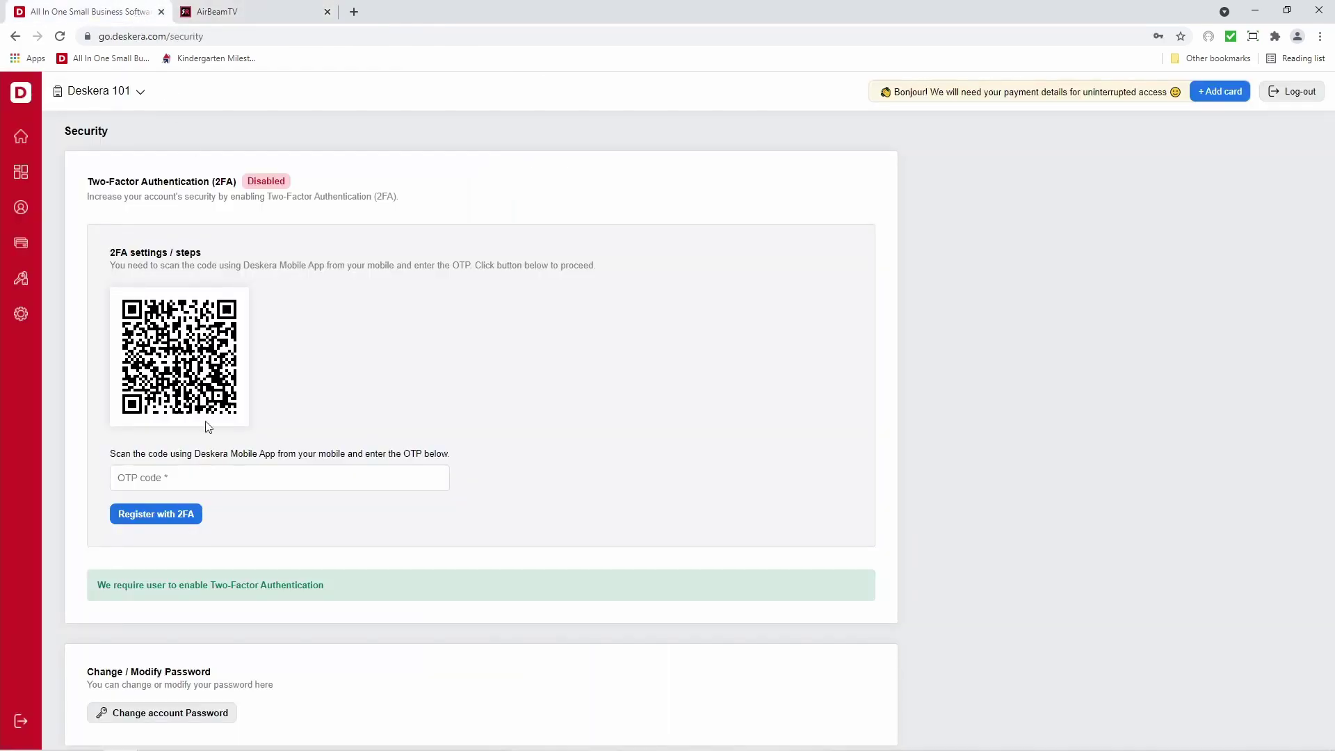
pyautogui.click(155, 477)
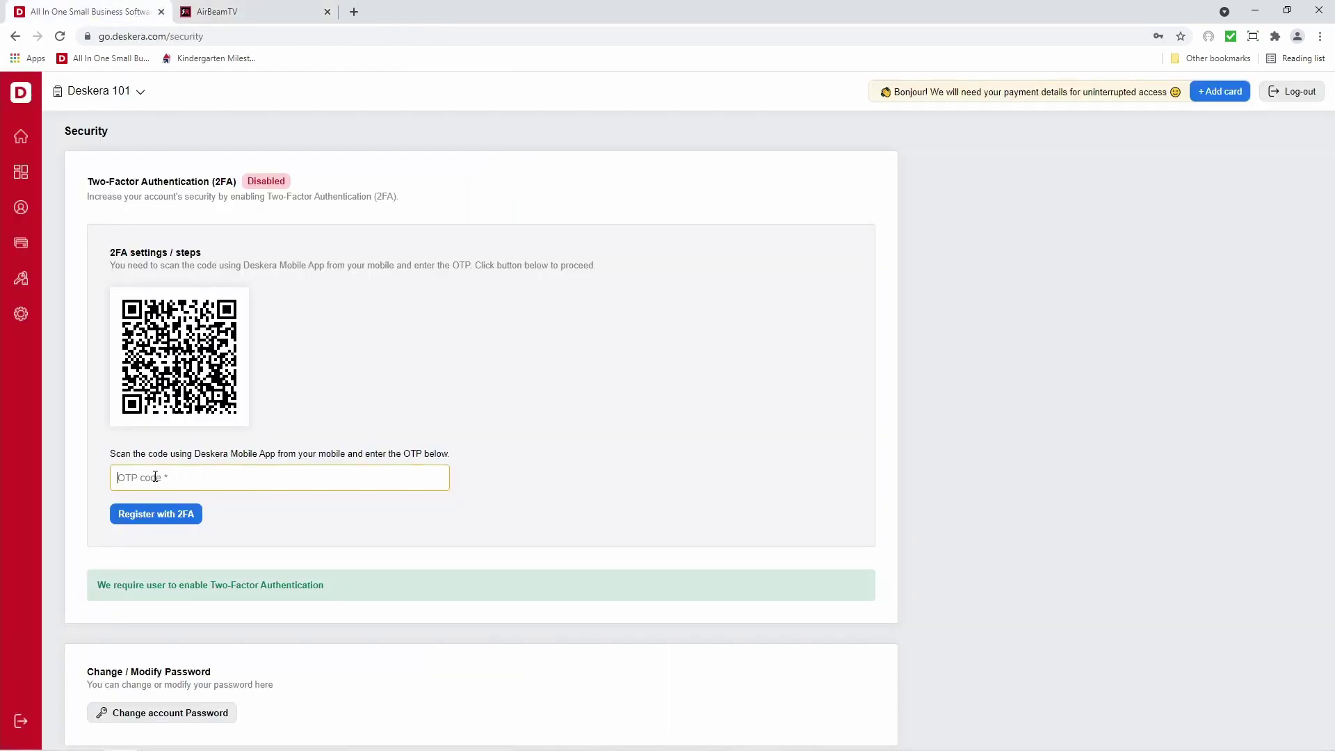
pyautogui.click(162, 518)
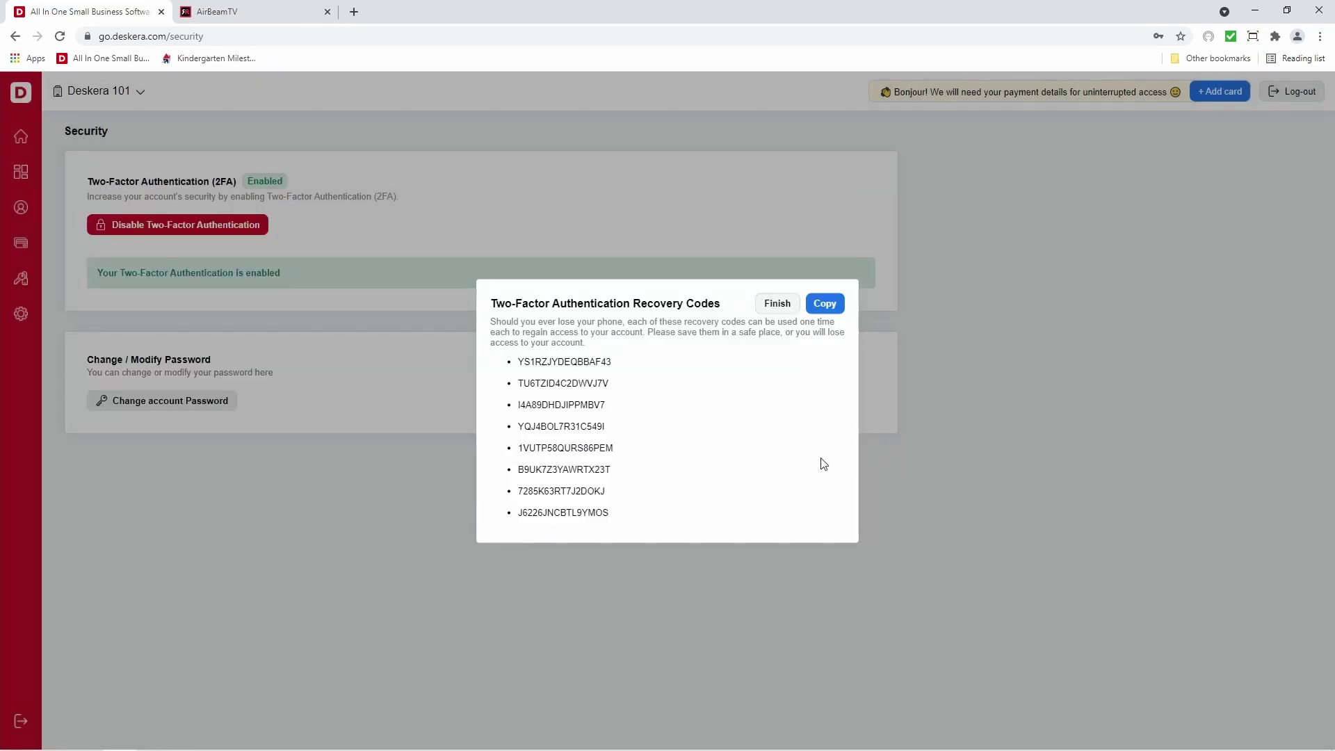
# Copy the eight recovery codes to the clipboard and close the dialog
pyautogui.click(827, 306)
pyautogui.click(777, 304)
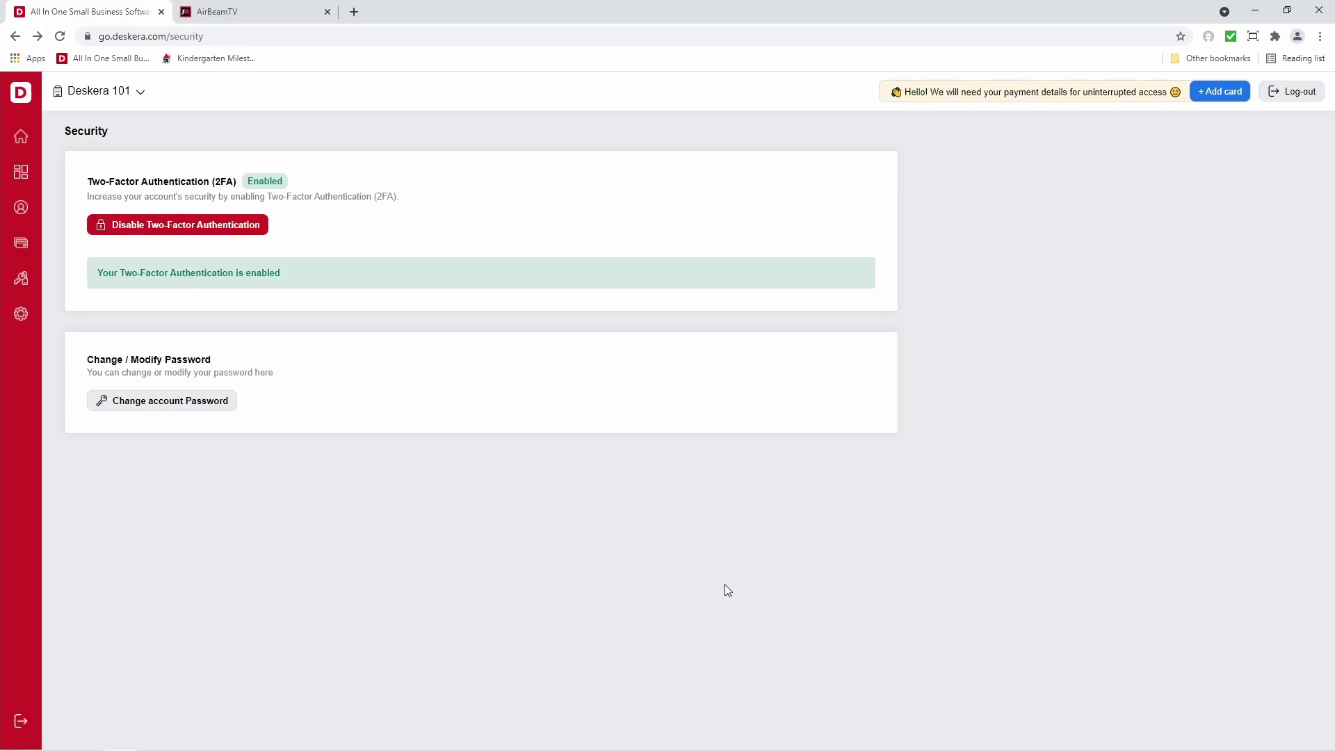
# Log out of Deskera and sign back in with the saved email and password
pyautogui.click(20, 721)
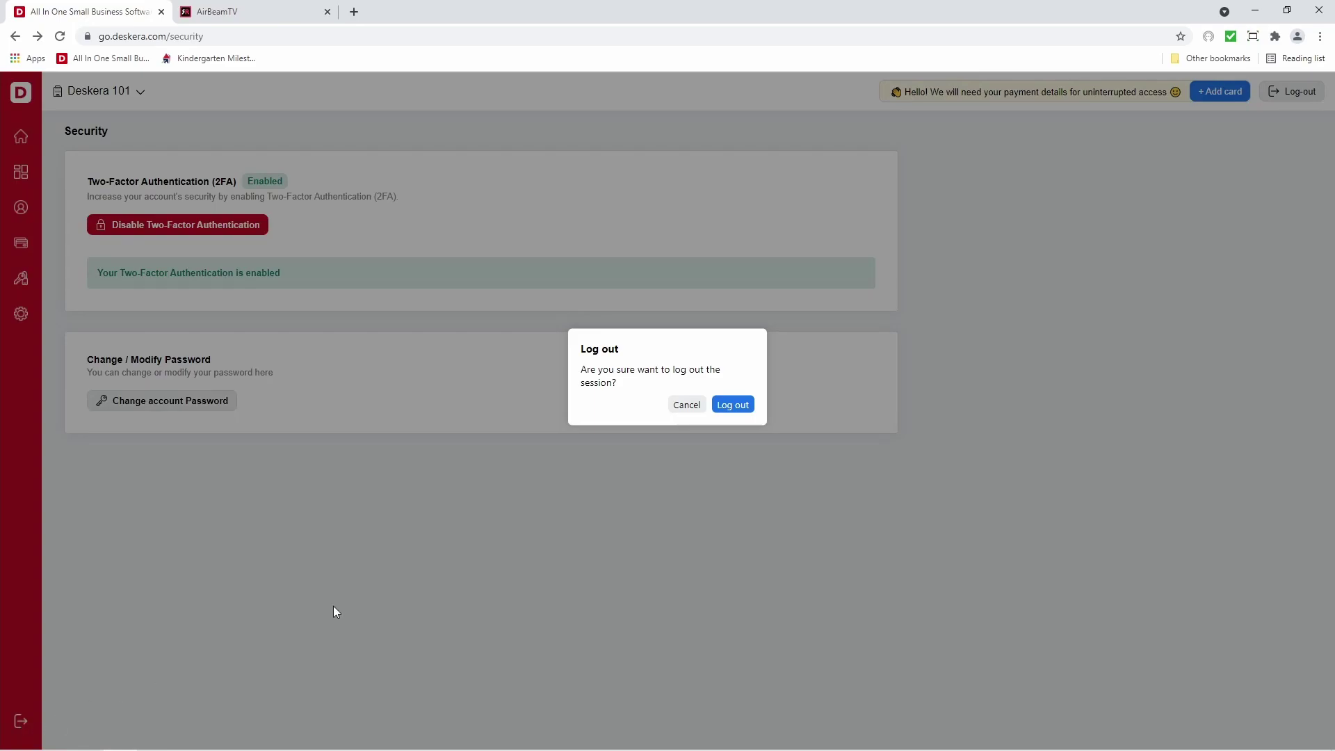
pyautogui.click(727, 404)
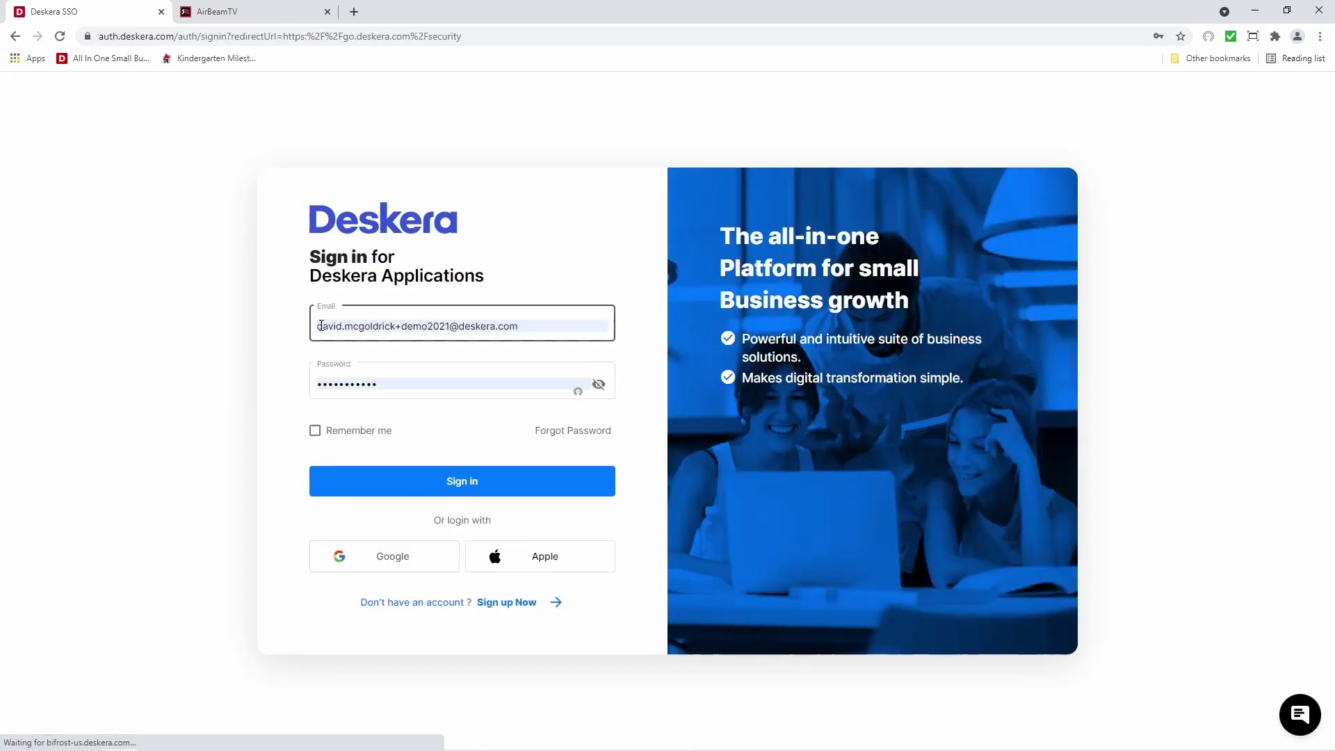
pyautogui.click(443, 476)
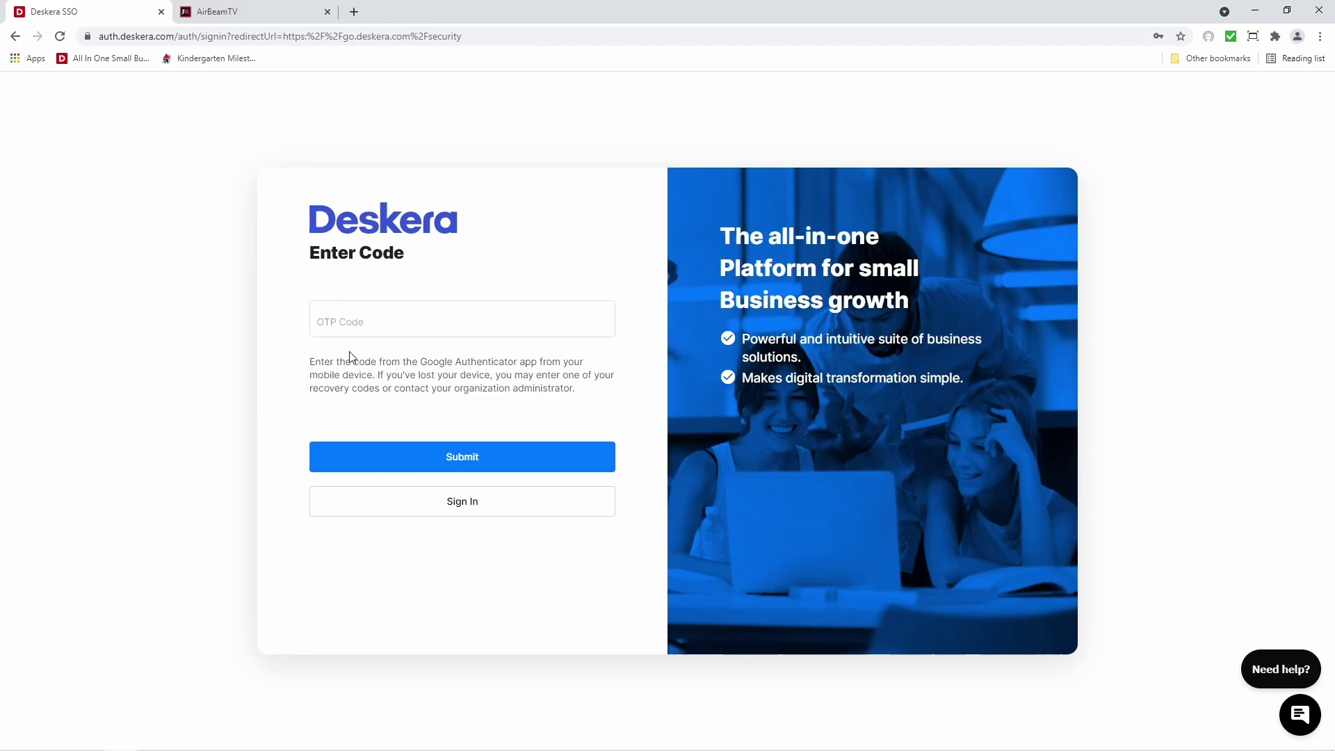
# Enter the phone authenticator's current code in the OTP Code field
pyautogui.click(253, 19)
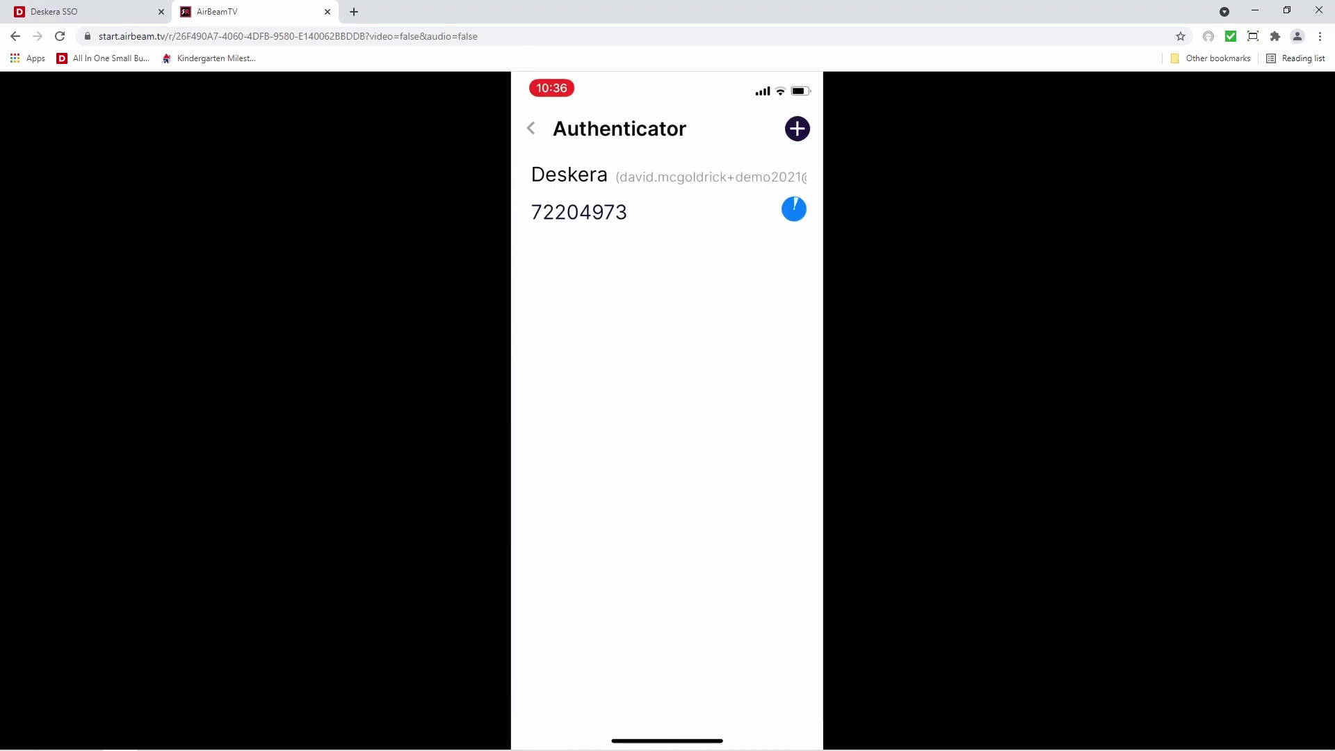
pyautogui.click(97, 12)
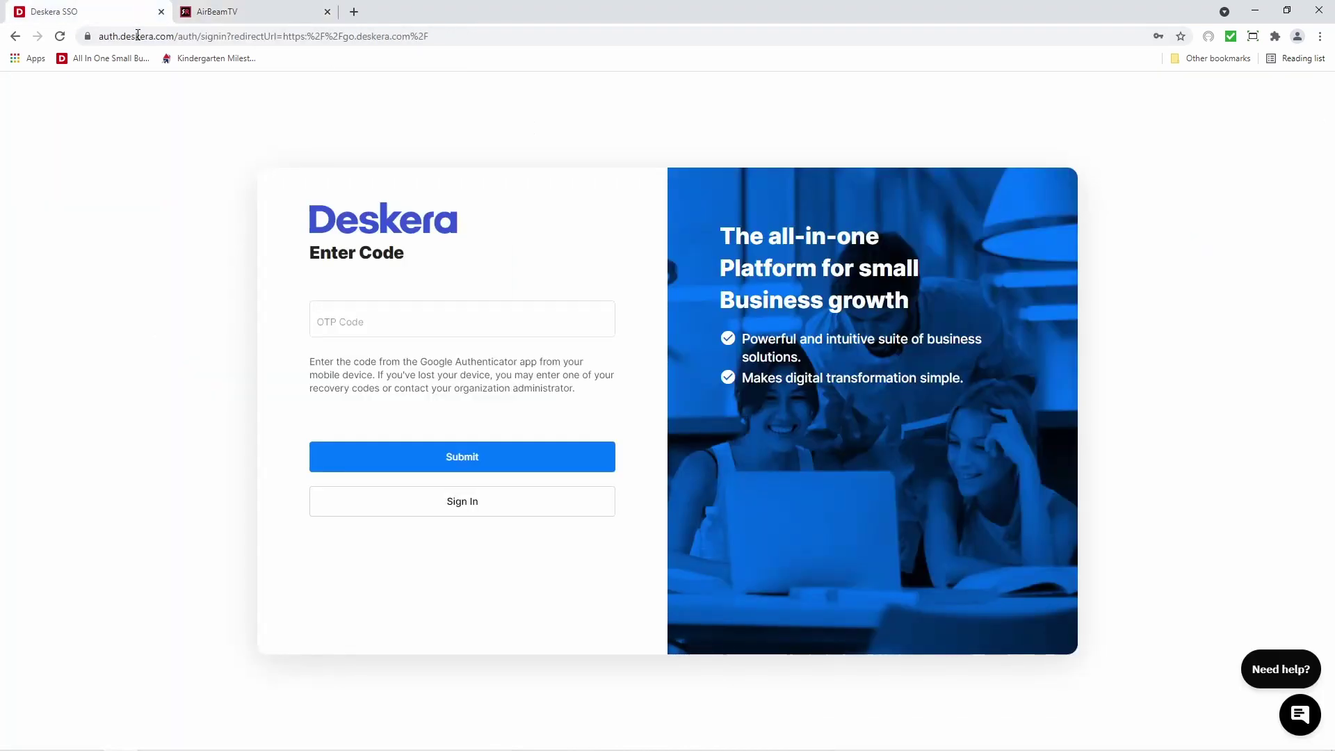
pyautogui.click(340, 320)
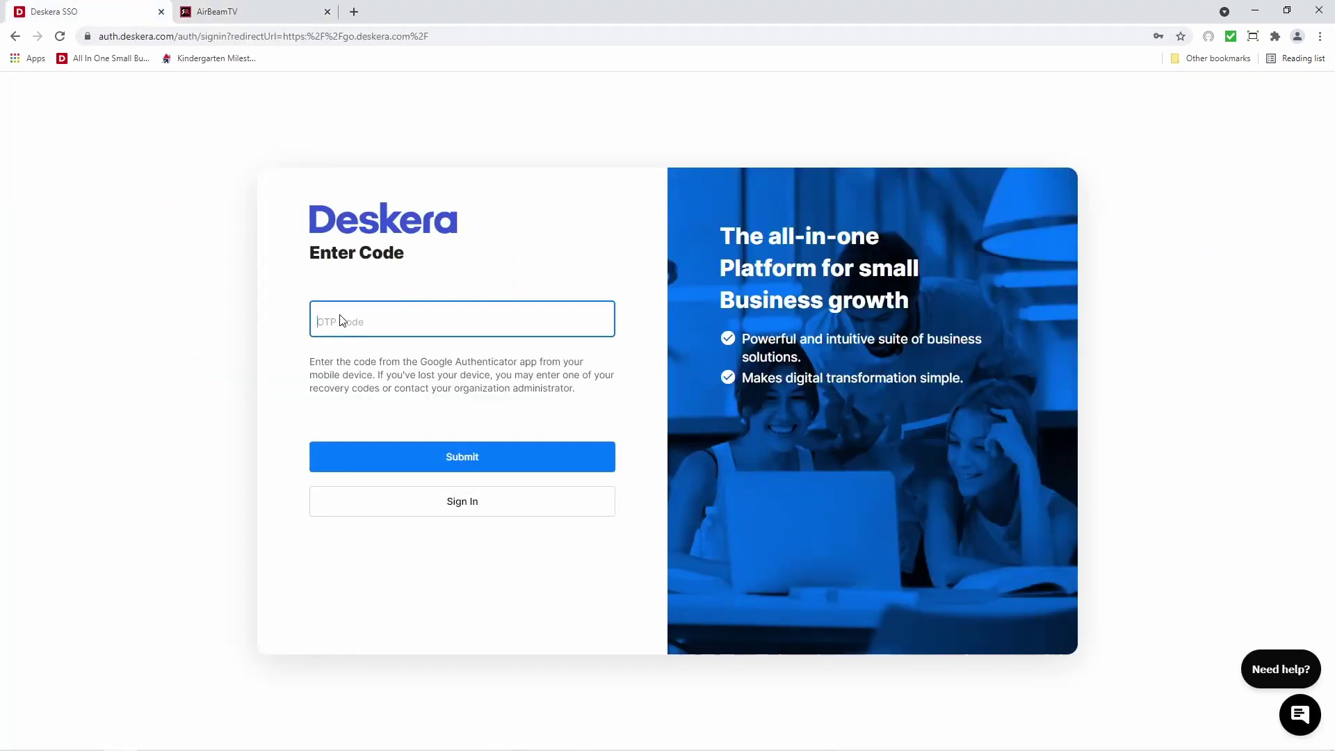
# Submit the one-time code, then check the company settings show the name Deskera 101
pyautogui.click(446, 459)
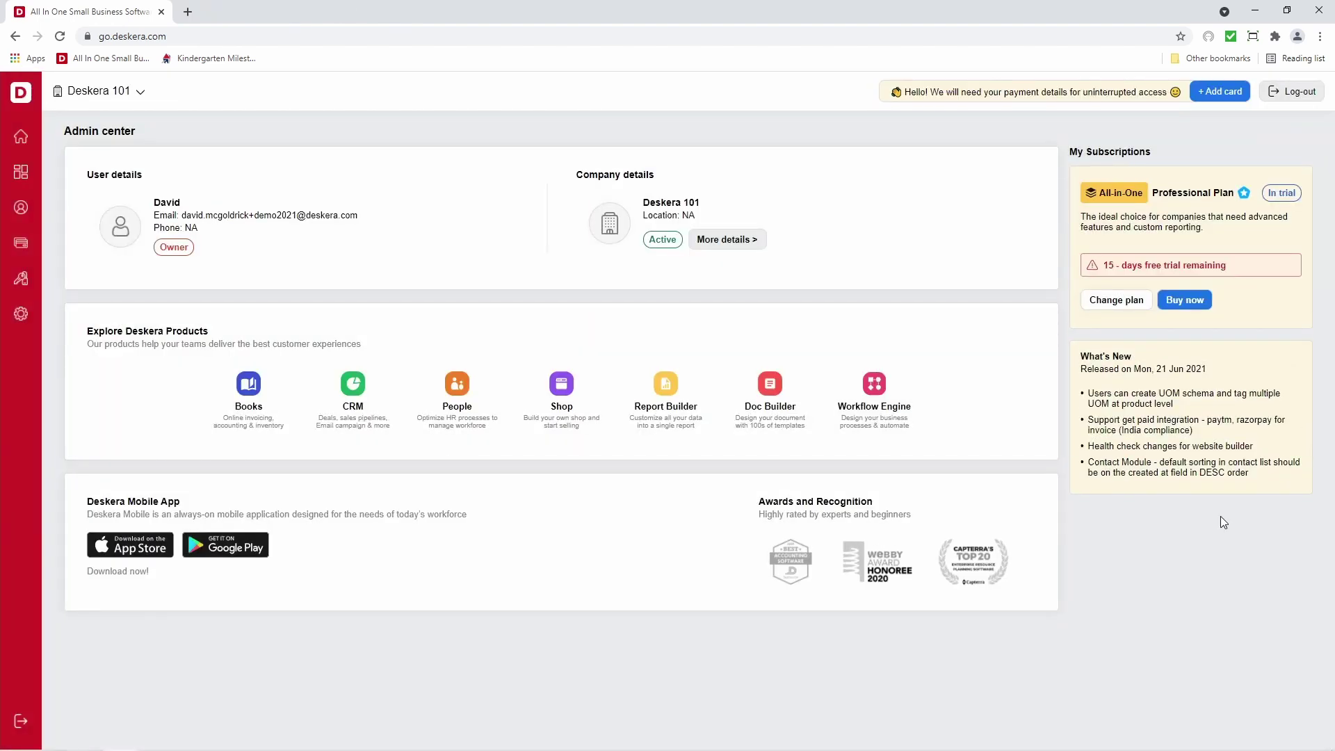
pyautogui.click(22, 313)
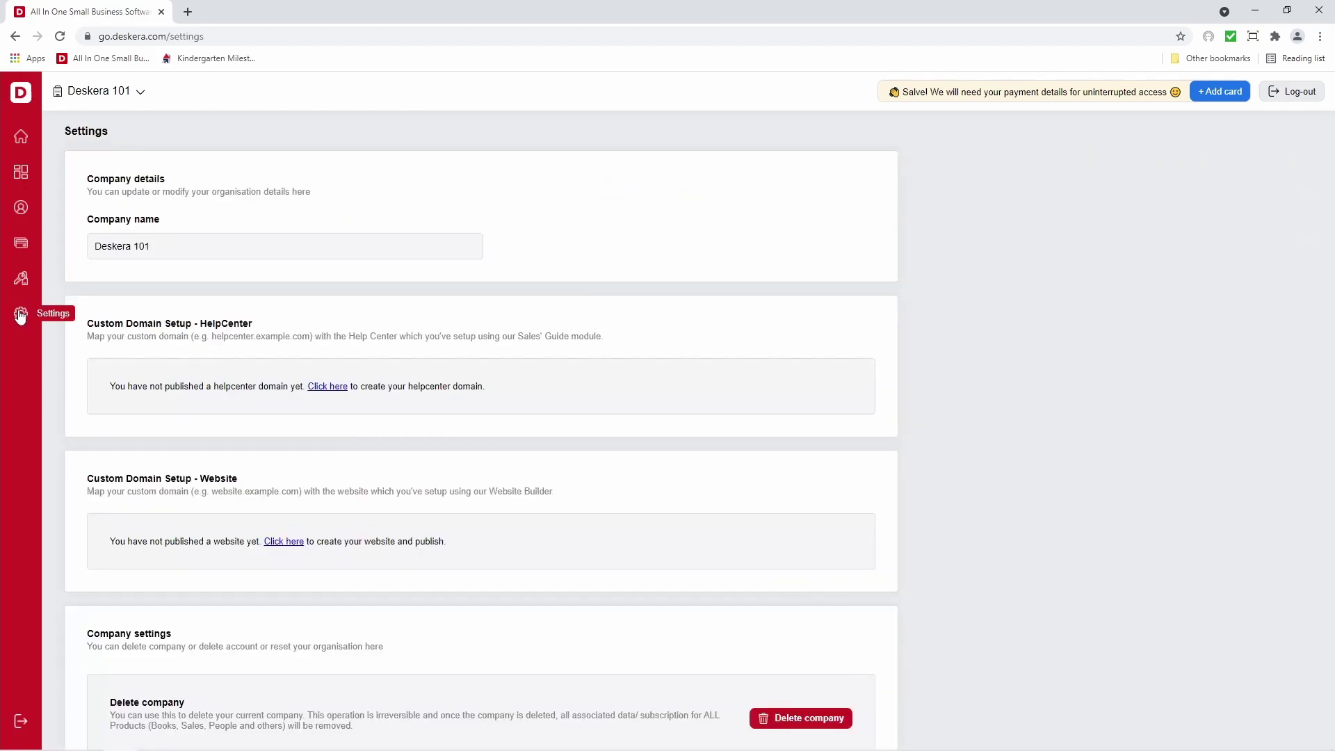
pyautogui.click(184, 248)
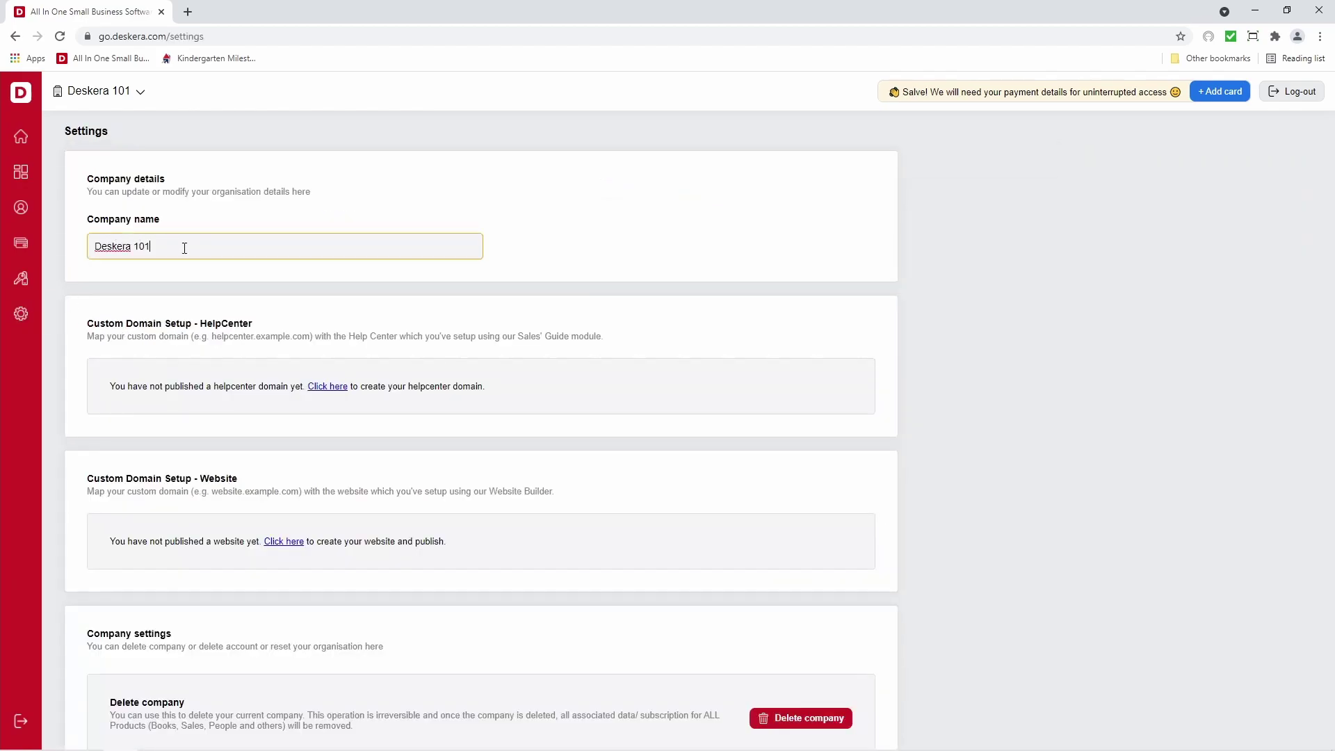
pyautogui.click(199, 291)
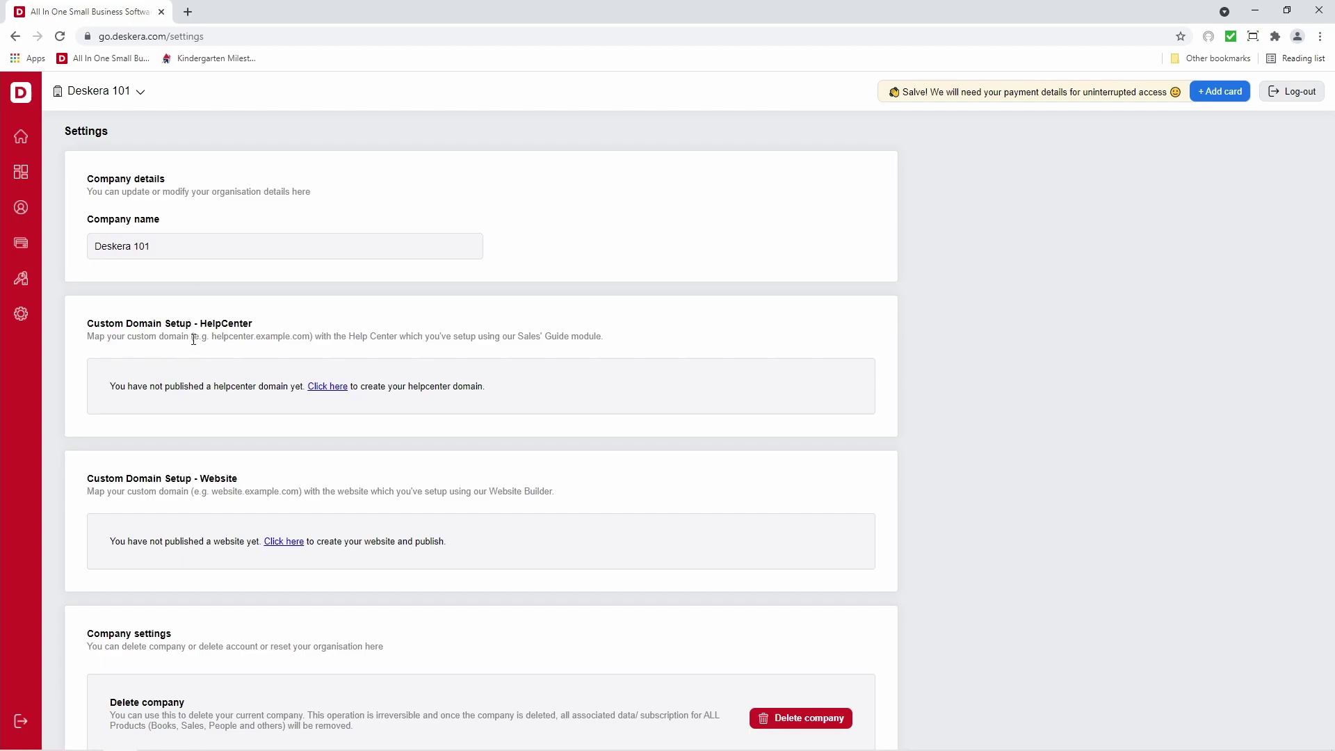
# Review the rest of the settings page, then return to the Admin center home page
pyautogui.scroll(-3, 273, 338)
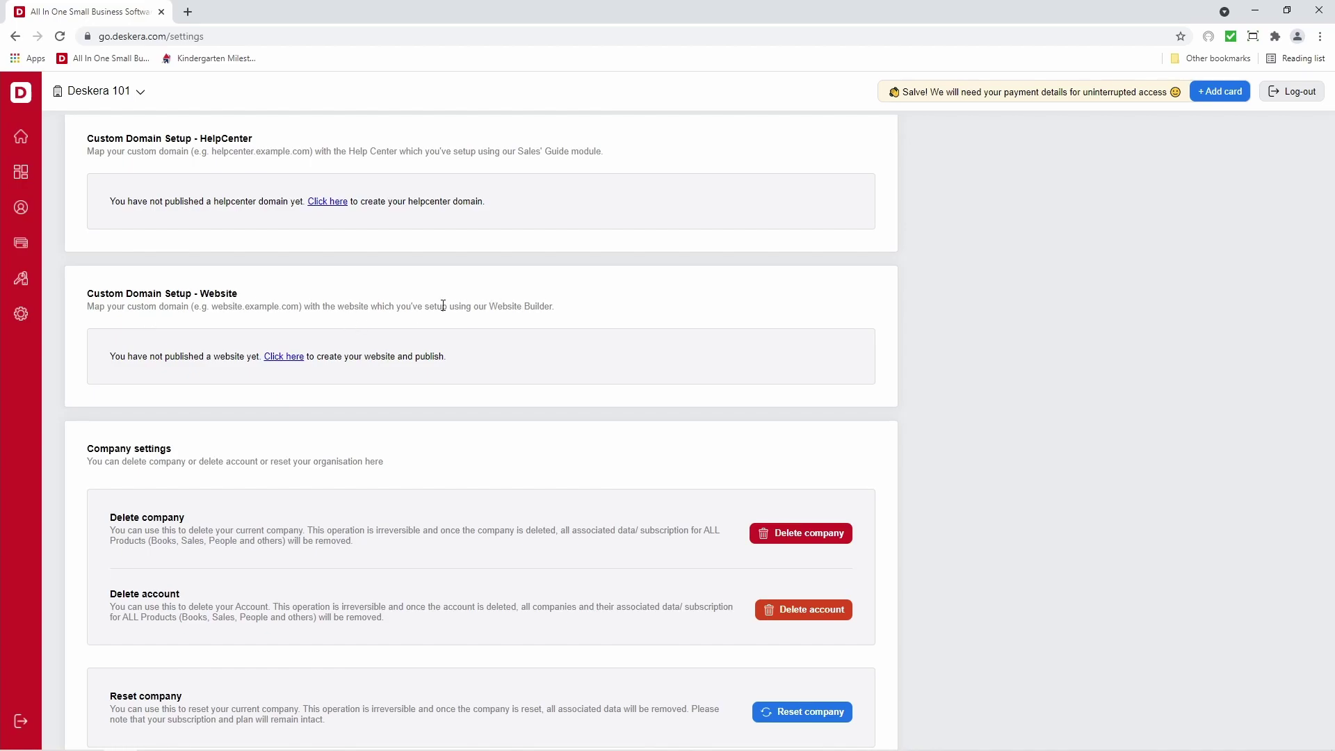
pyautogui.scroll(-1, 280, 304)
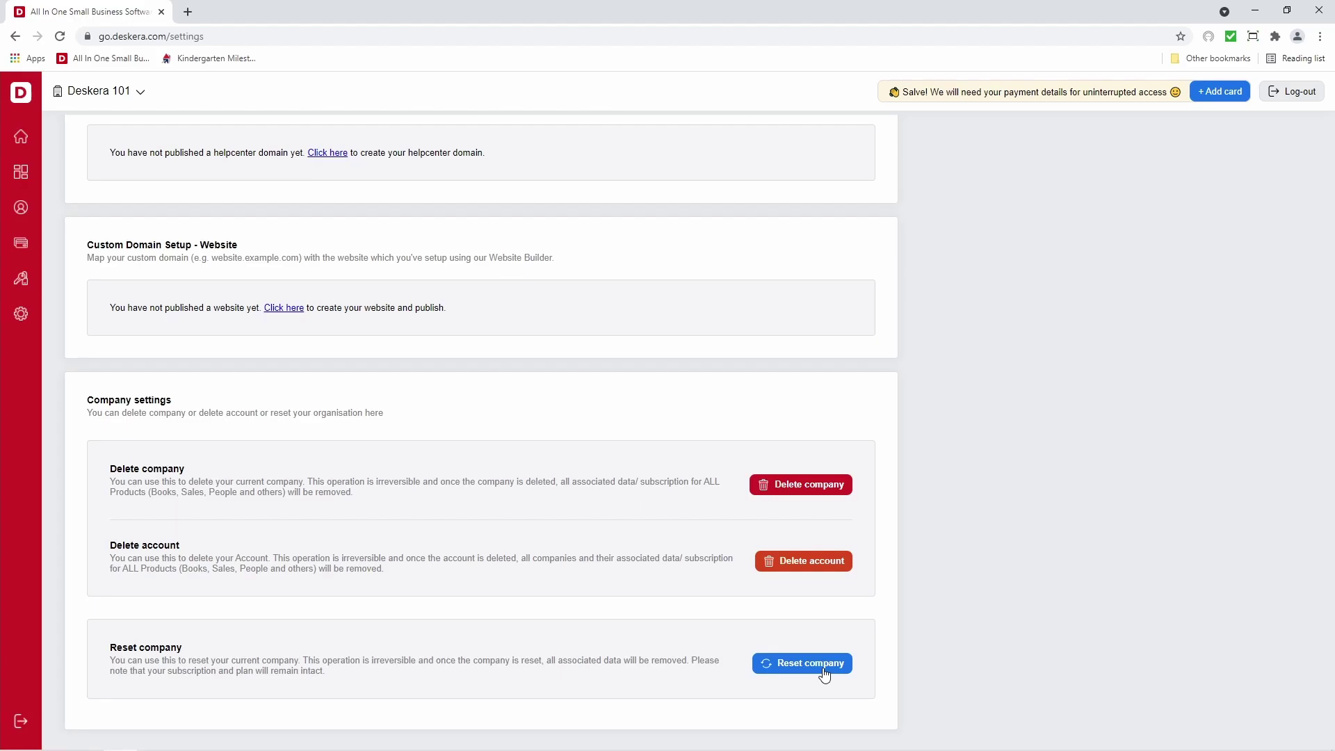
pyautogui.scroll(3, 490, 545)
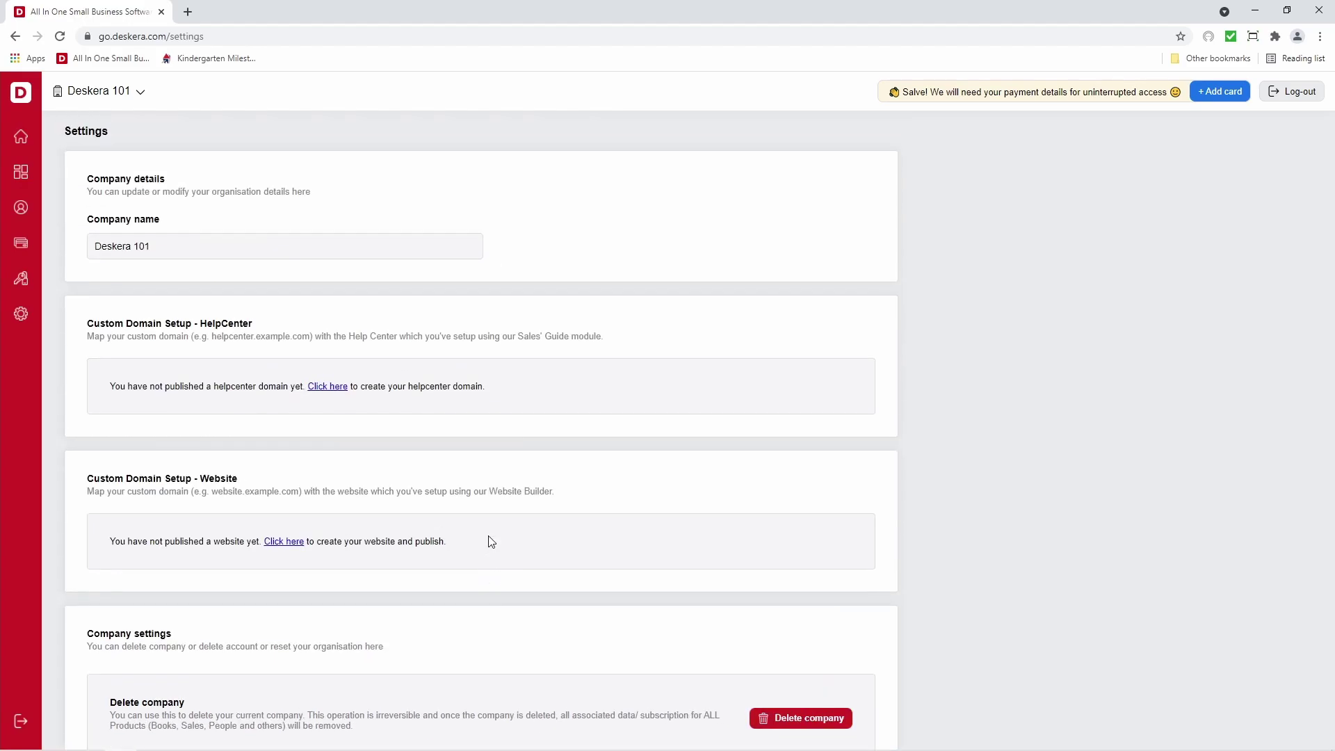
pyautogui.click(20, 134)
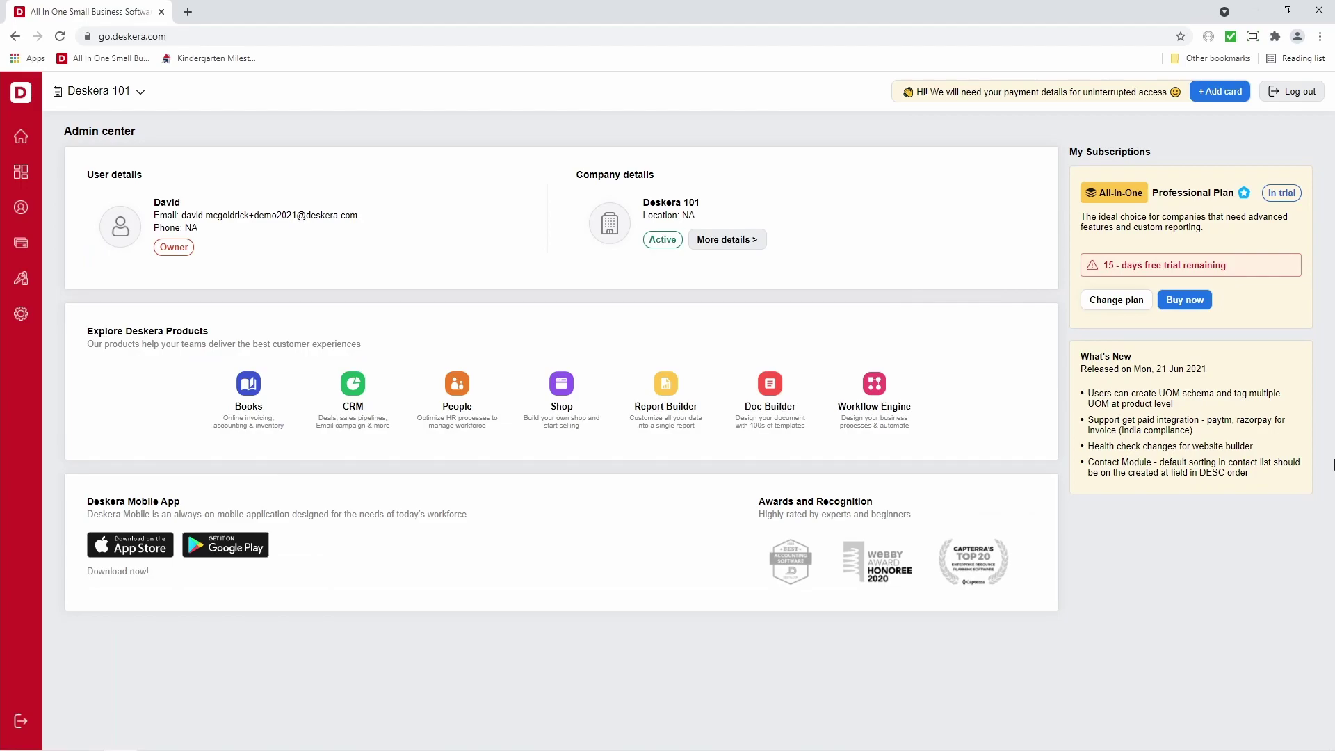